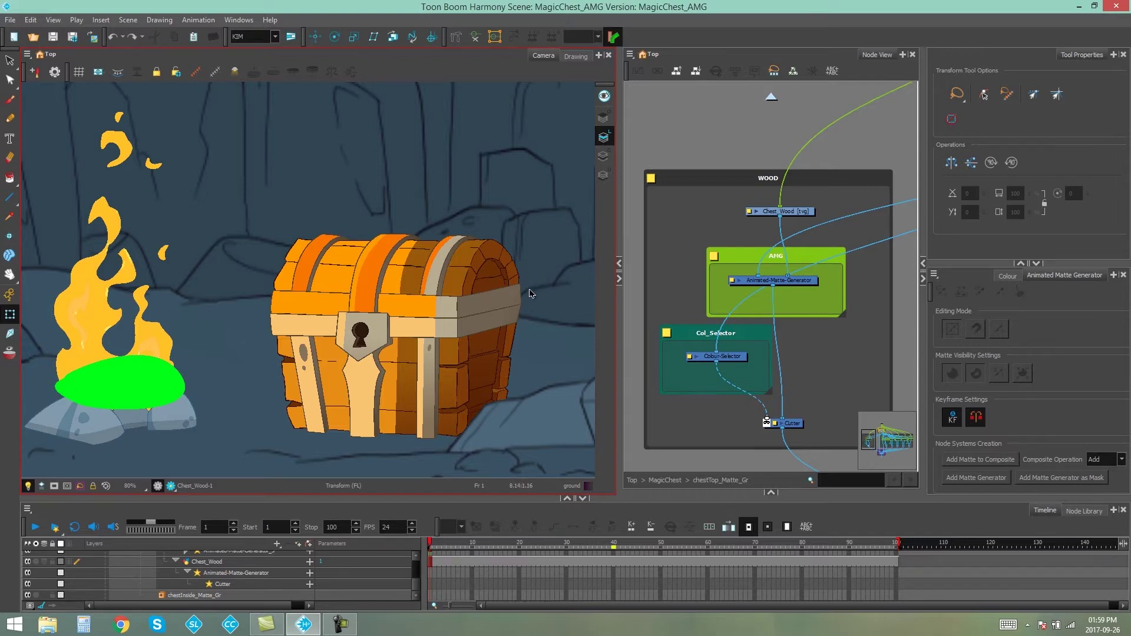
Scrub the timeline between frames 1 and 40 to review the chest lid opening, and select the Chest_Wood node
{"action": "mouse_move", "coordinate": [431, 540]}
{"action": "left_mouse_down"}
{"action": "mouse_move", "coordinate": [442, 541]}
{"action": "mouse_move", "coordinate": [430, 542]}
{"action": "left_mouse_up"}
{"action": "left_click", "coordinate": [171, 486]}
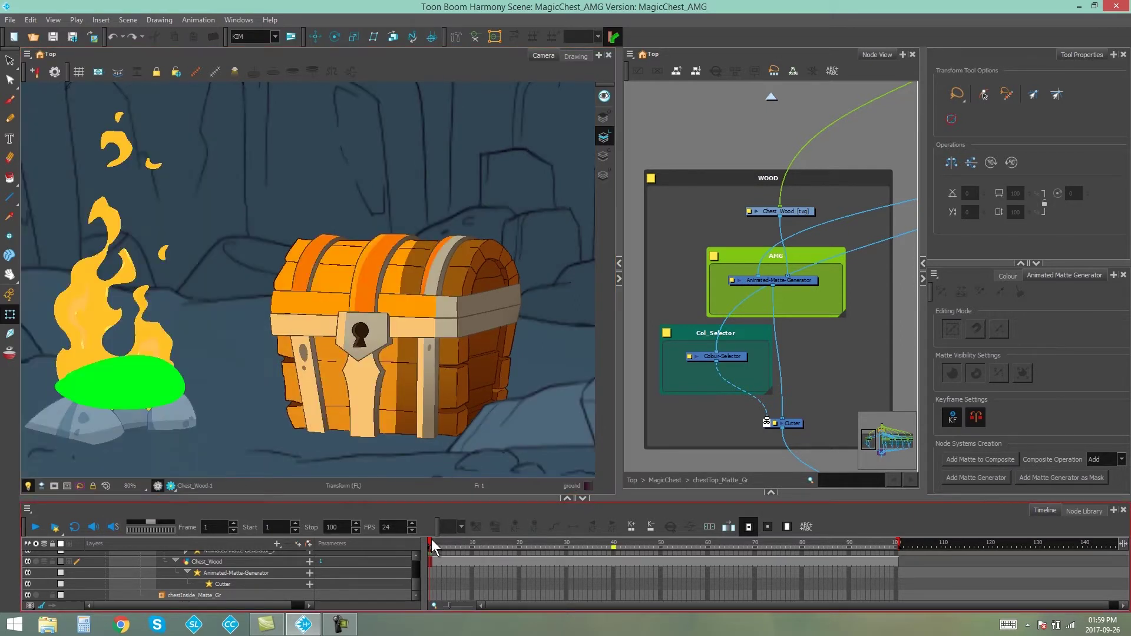
{"action": "left_click_drag", "start_coordinate": [432, 539], "coordinate": [614, 532]}
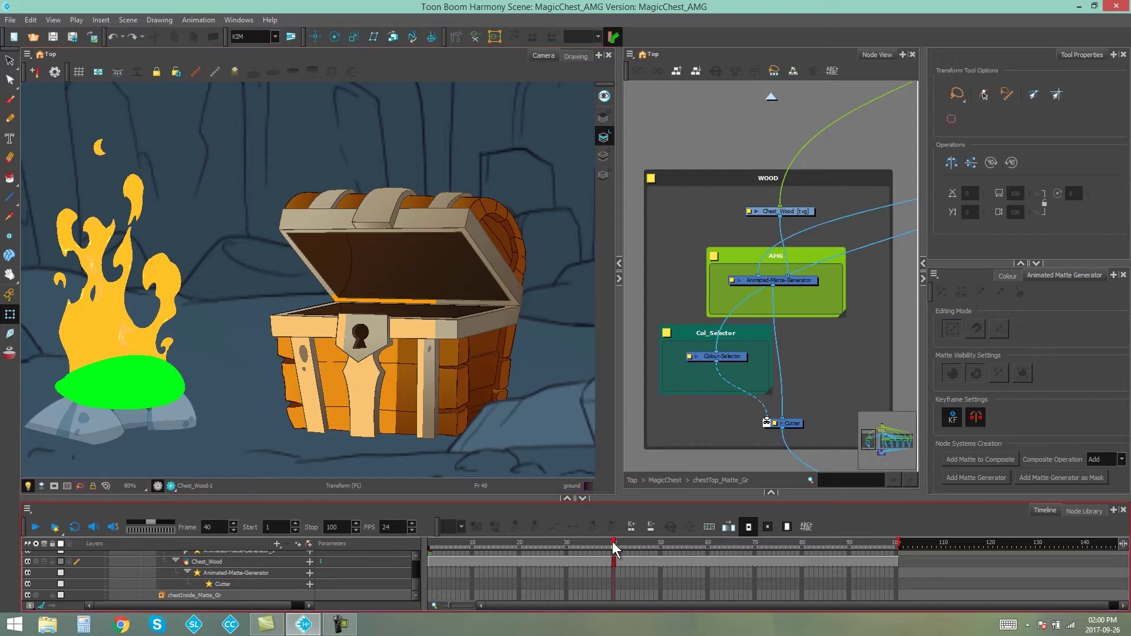
{"action": "left_click_drag", "start_coordinate": [613, 542], "coordinate": [414, 528]}
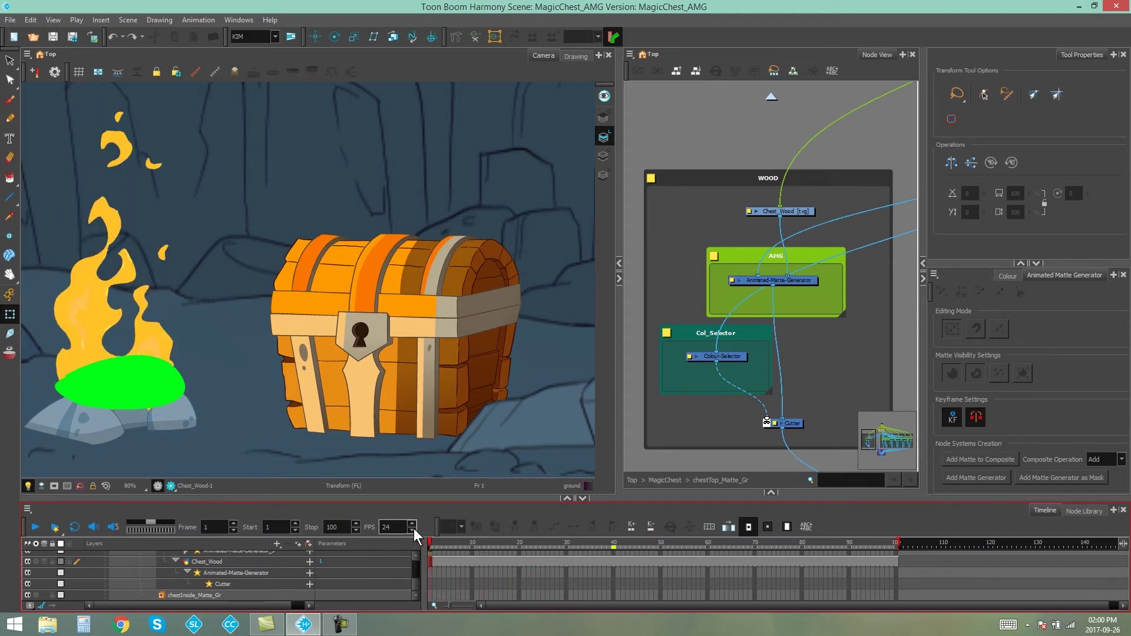
{"action": "left_click", "coordinate": [792, 211]}
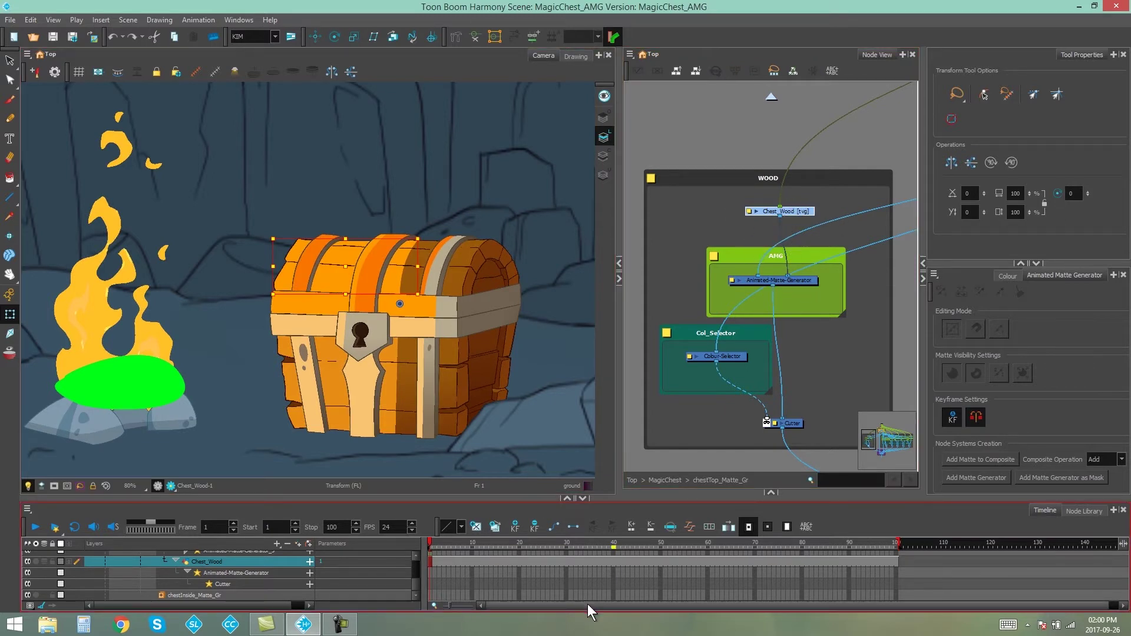
{"action": "left_click_drag", "start_coordinate": [593, 605], "coordinate": [652, 605]}
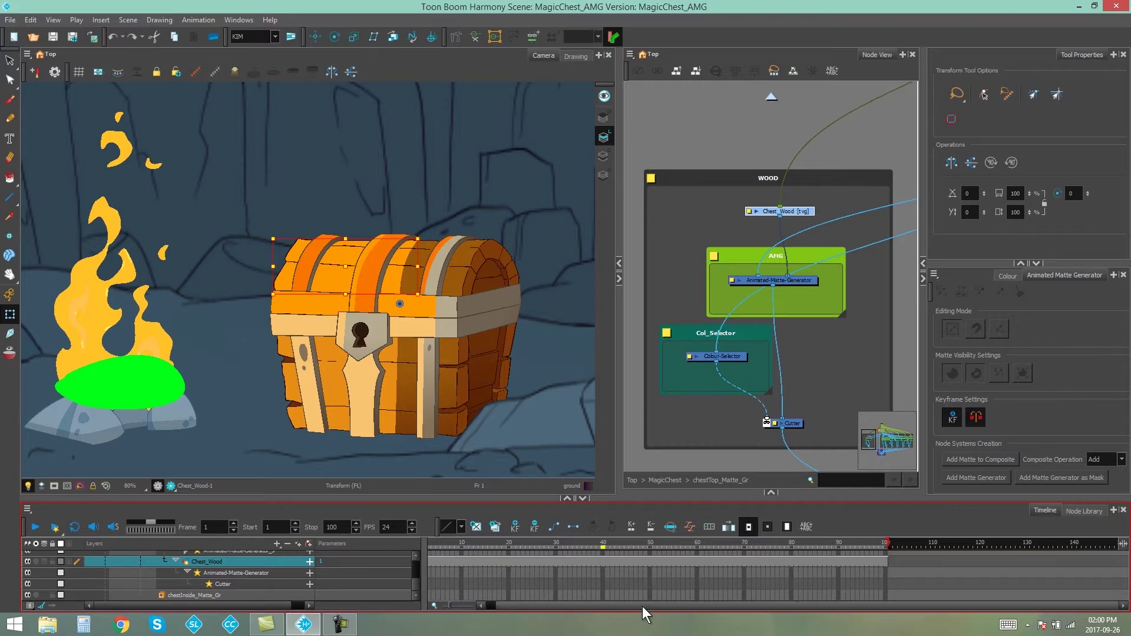
{"action": "scroll", "coordinate": [634, 604], "scroll_direction": "left", "scroll_amount": 1}
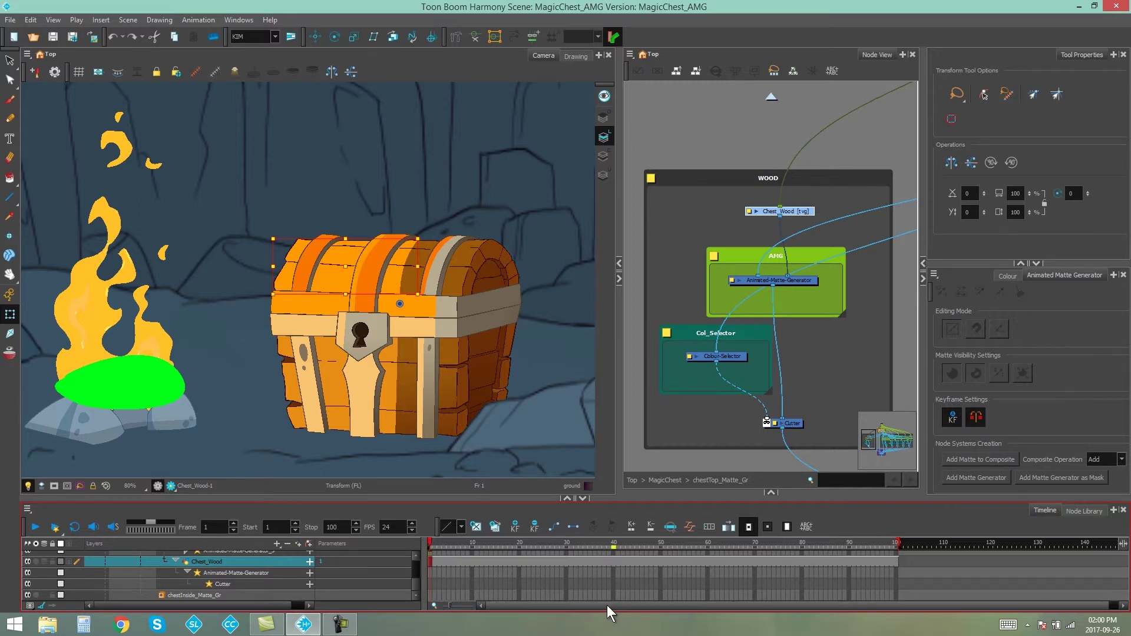
Show the controls of the Animated-Matte-Generator under Chest_Wood and add a keyframe for it at frame 1
{"action": "left_click", "coordinate": [245, 572]}
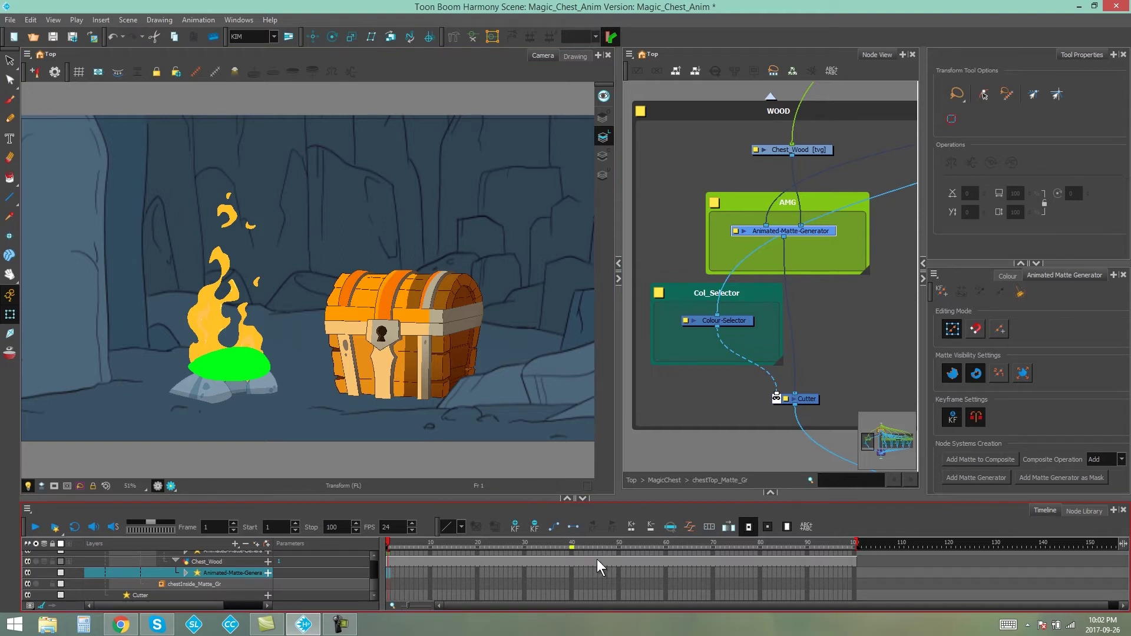
{"action": "scroll", "coordinate": [530, 403], "scroll_direction": "up", "scroll_amount": 1}
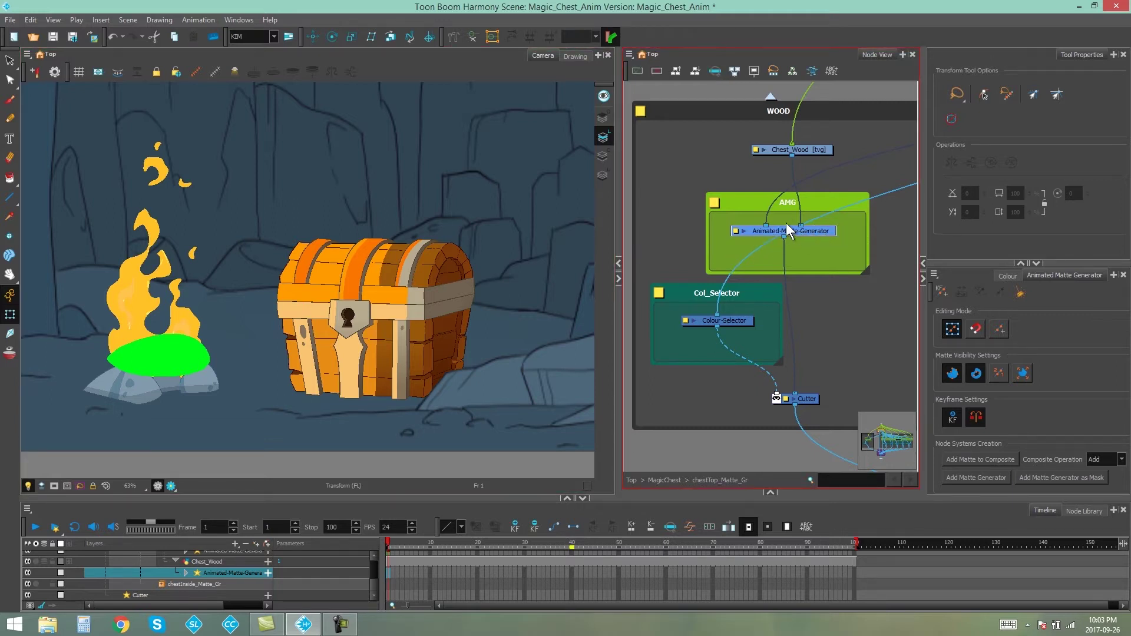
{"action": "left_click", "coordinate": [197, 72]}
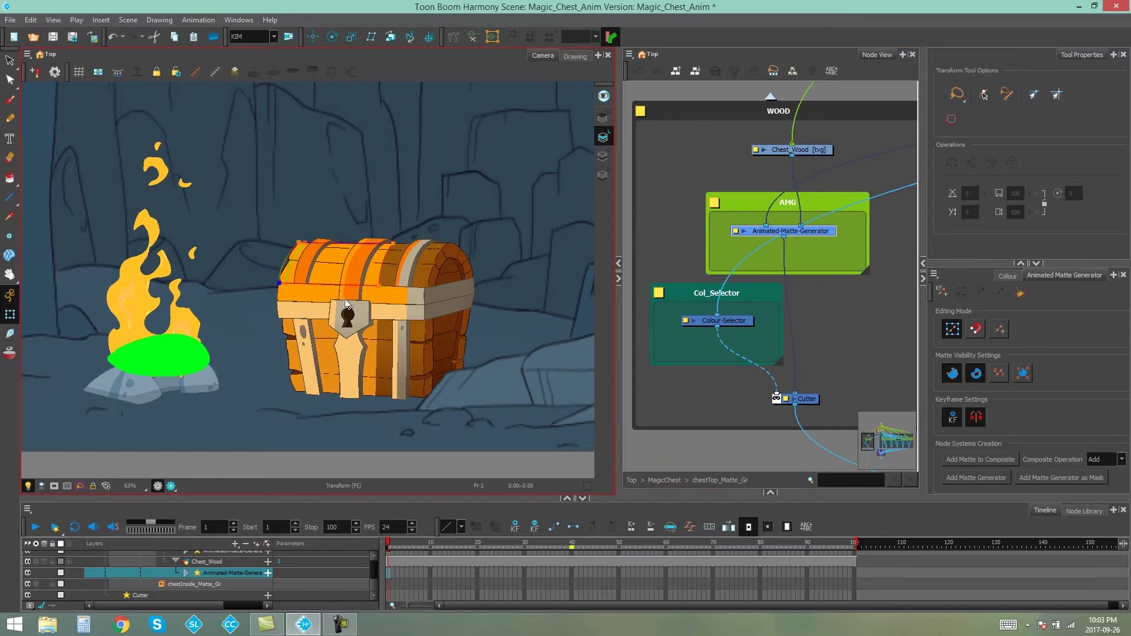
{"action": "key", "text": "2"}
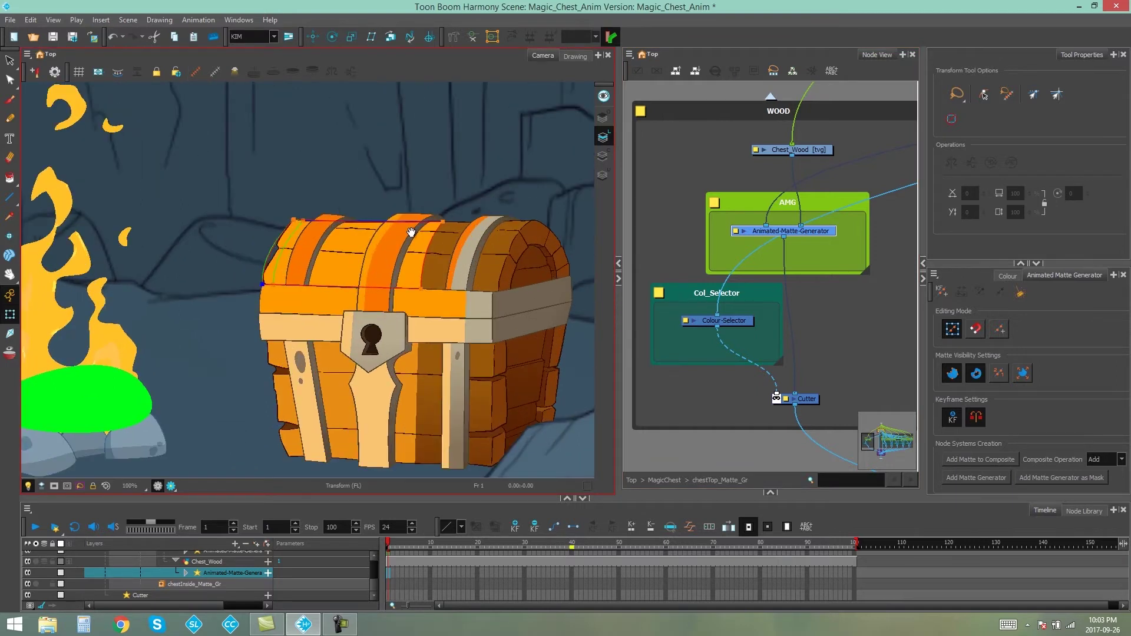
{"action": "left_click_drag", "start_coordinate": [411, 232], "coordinate": [396, 194]}
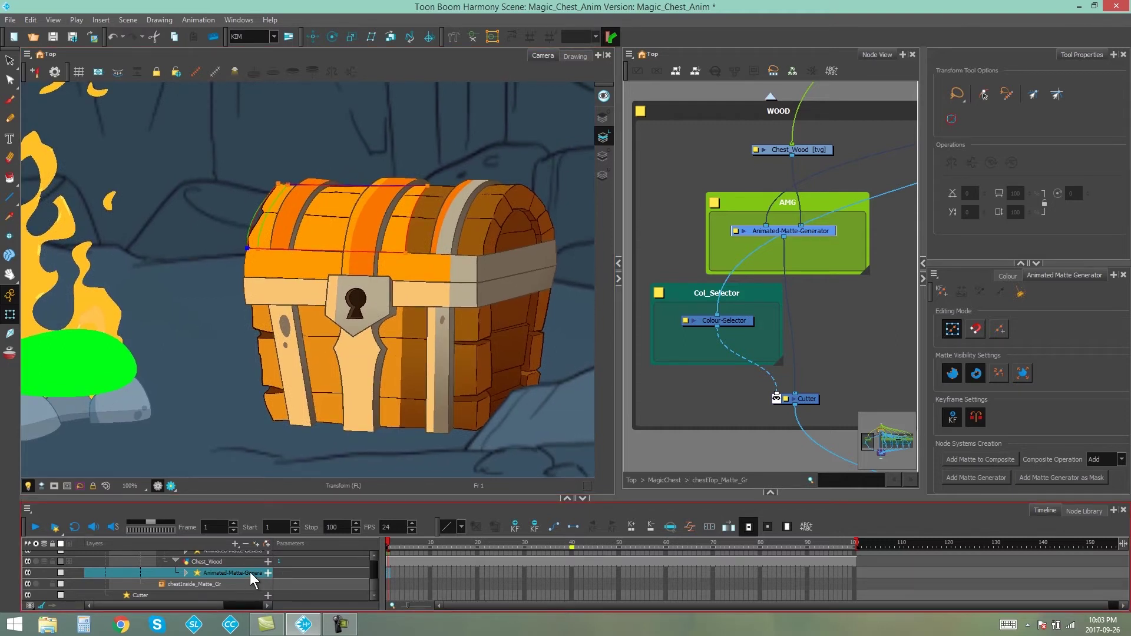
{"action": "left_click", "coordinate": [514, 526]}
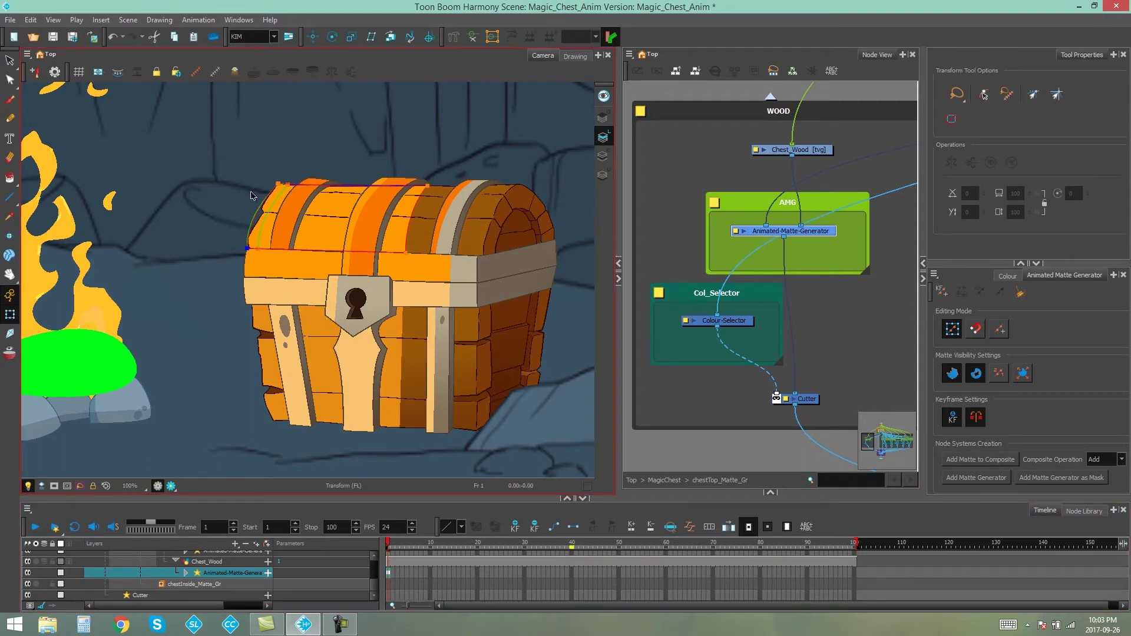
Add a keyframe for the Animated-Matte-Generator at frame 40, where the chest lid is open
{"action": "left_click_drag", "start_coordinate": [389, 541], "coordinate": [572, 554]}
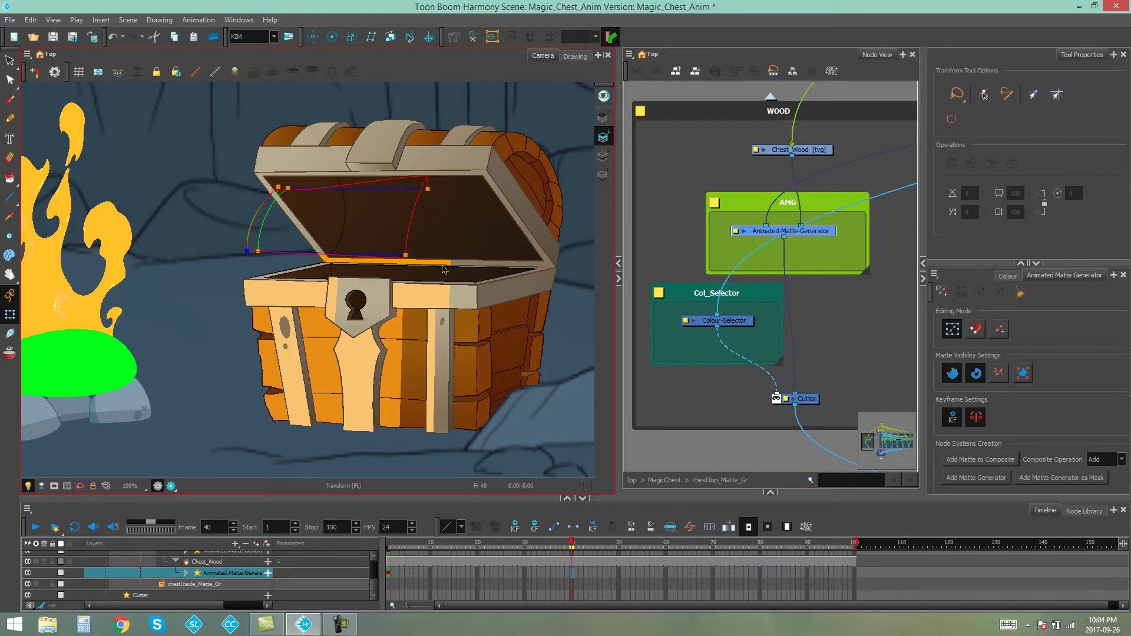
{"action": "scroll", "coordinate": [447, 222], "scroll_direction": "up", "scroll_amount": 2}
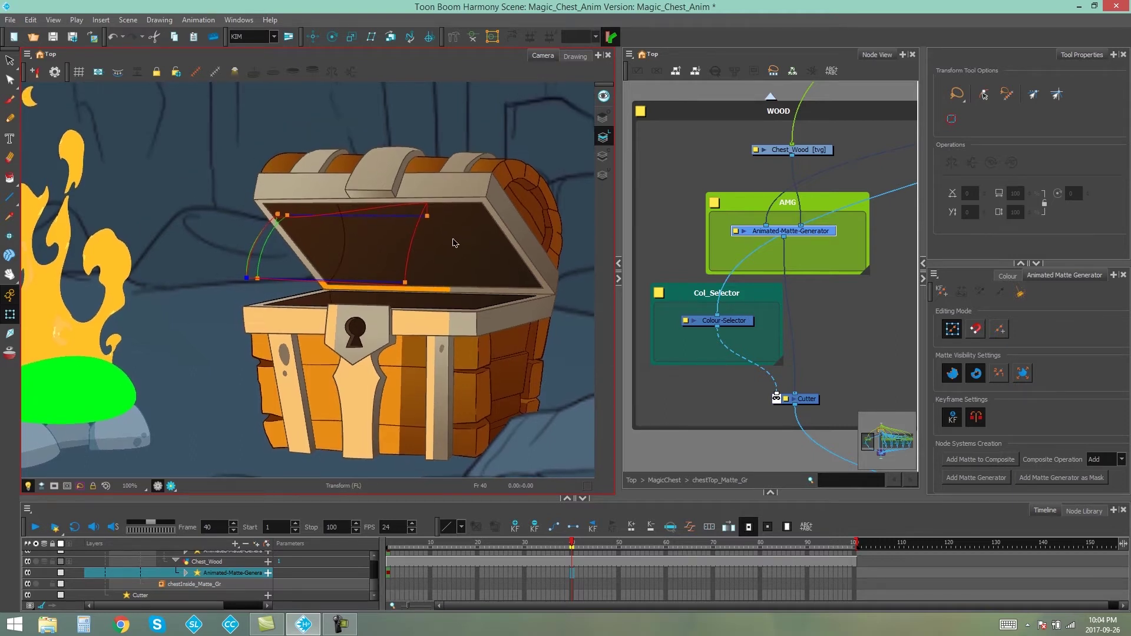
{"action": "key", "text": "2"}
{"action": "key", "text": "space"}
{"action": "left_click_drag", "start_coordinate": [511, 167], "coordinate": [460, 207]}
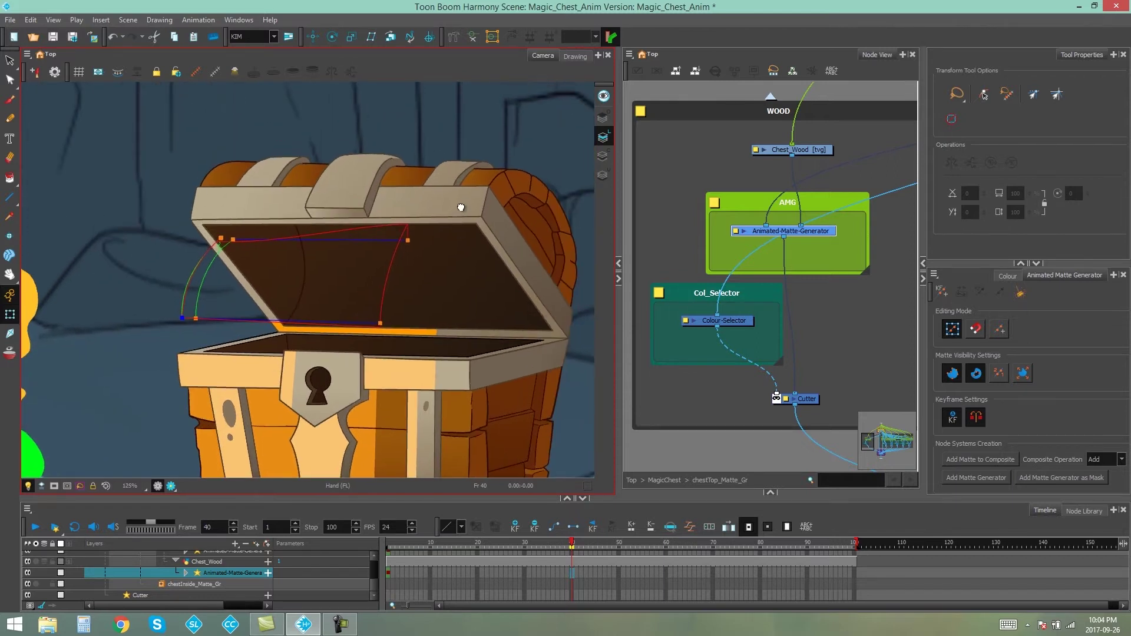
{"action": "key", "text": "space"}
{"action": "key", "text": "2"}
{"action": "key", "text": "2"}
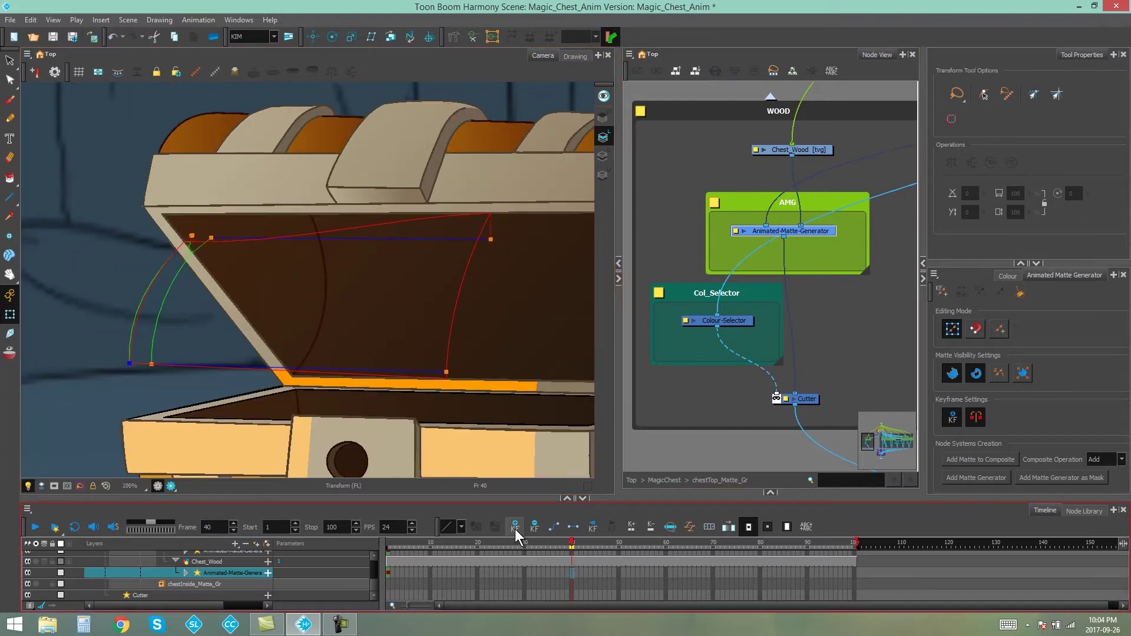
{"action": "left_click", "coordinate": [515, 526]}
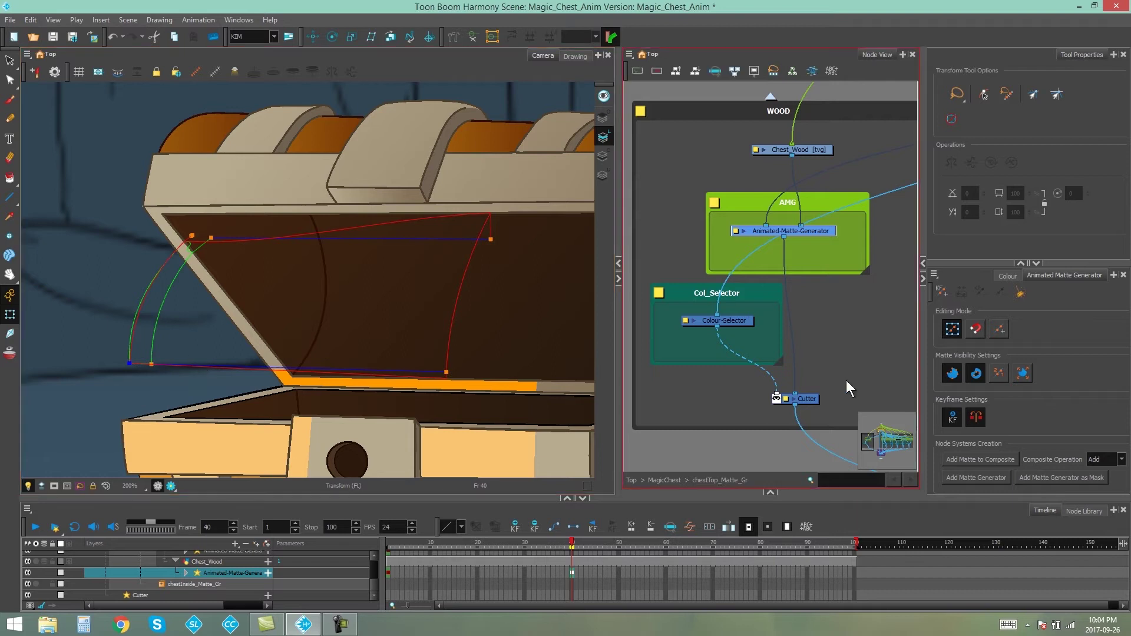
Hide the green matte contour and move the red contour's points onto the wood along the top of the open lid
{"action": "left_click", "coordinate": [974, 373]}
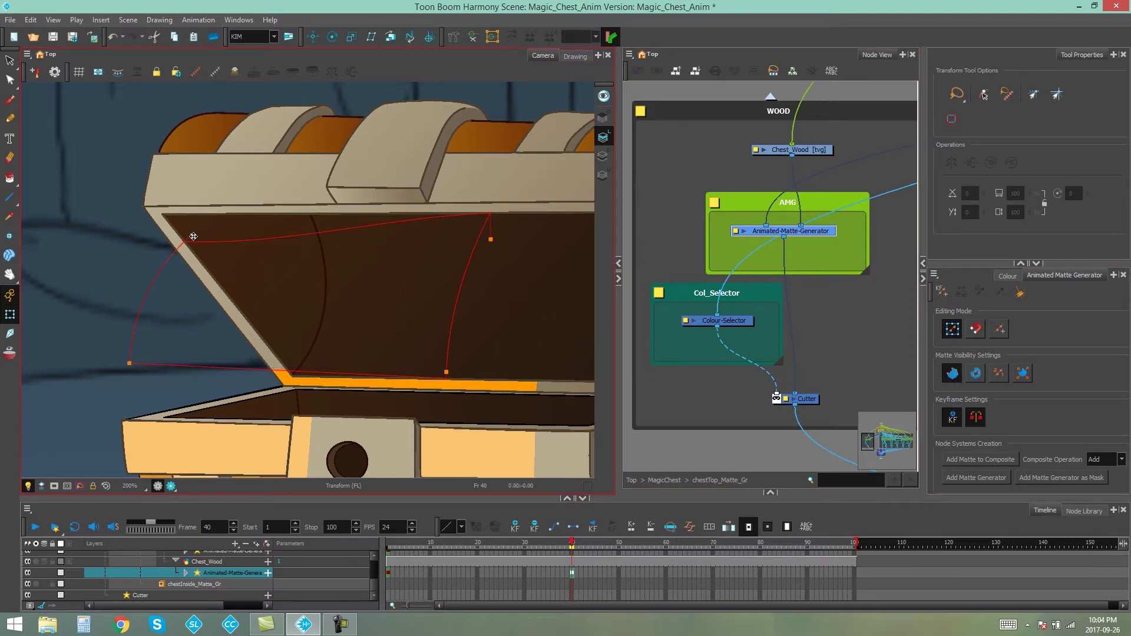
{"action": "left_click_drag", "start_coordinate": [193, 236], "coordinate": [206, 112]}
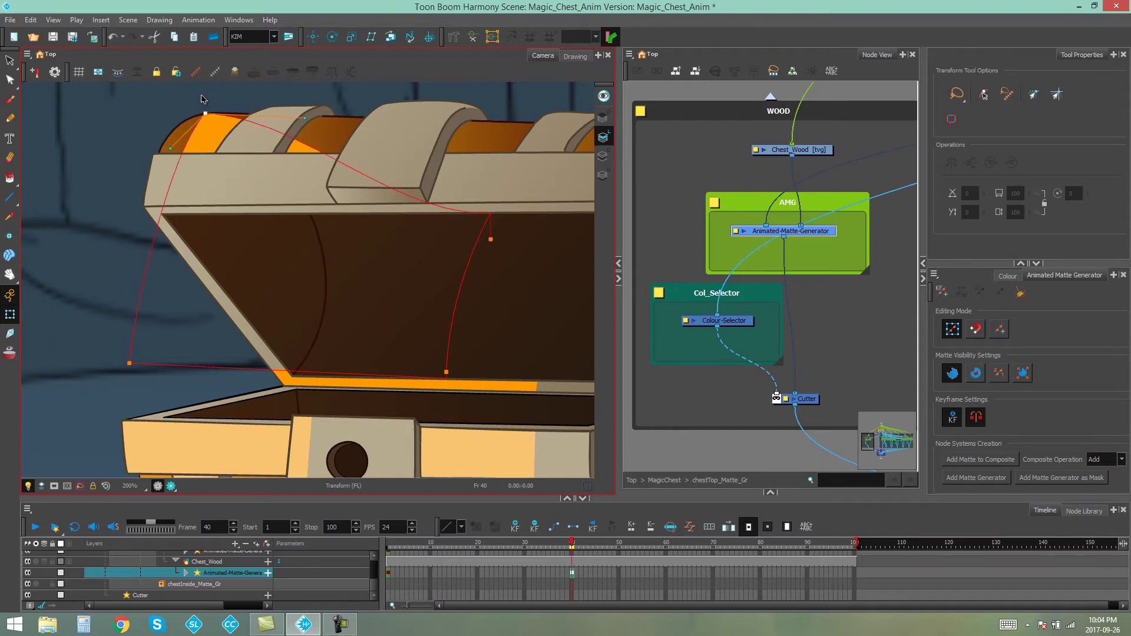
{"action": "mouse_move", "coordinate": [129, 363]}
{"action": "left_mouse_down"}
{"action": "mouse_move", "coordinate": [155, 165]}
{"action": "mouse_move", "coordinate": [176, 112]}
{"action": "left_mouse_up"}
{"action": "left_click", "coordinate": [207, 114]}
{"action": "left_click", "coordinate": [472, 245]}
{"action": "left_click", "coordinate": [790, 231]}
{"action": "left_click_drag", "start_coordinate": [490, 239], "coordinate": [506, 122]}
{"action": "left_click_drag", "start_coordinate": [446, 372], "coordinate": [473, 152]}
{"action": "left_click_drag", "start_coordinate": [493, 97], "coordinate": [469, 185]}
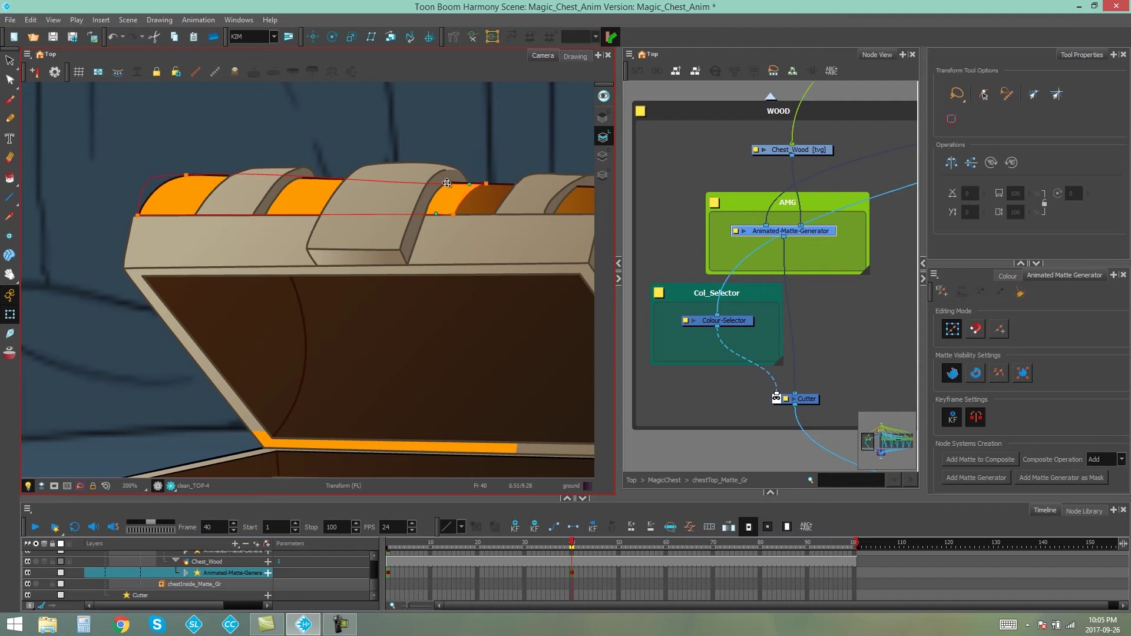
{"action": "left_click_drag", "start_coordinate": [425, 295], "coordinate": [416, 245]}
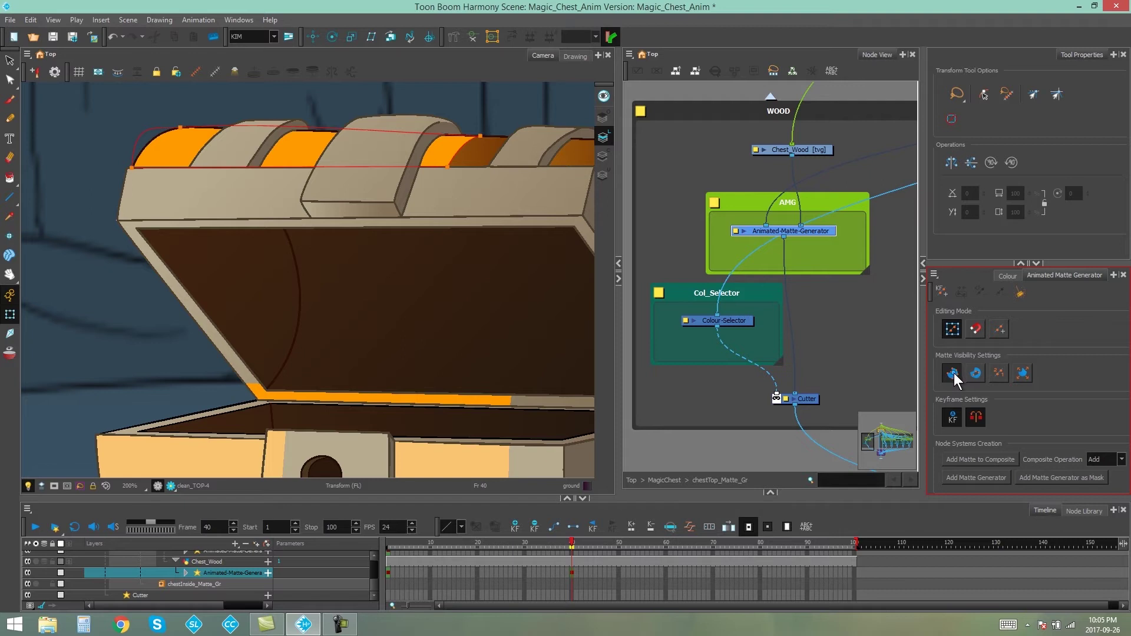
Show only the green matte contour and move its points onto the first wooden section at the open lid's near end
{"action": "left_click", "coordinate": [953, 372]}
{"action": "left_click", "coordinate": [971, 377]}
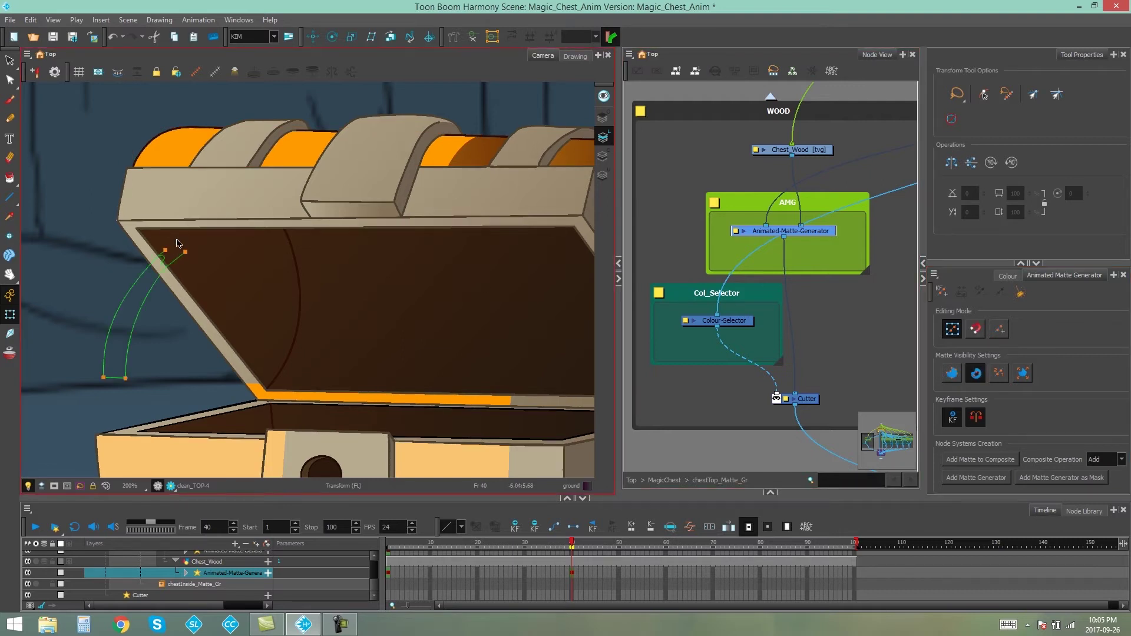
{"action": "left_click_drag", "start_coordinate": [165, 250], "coordinate": [182, 123]}
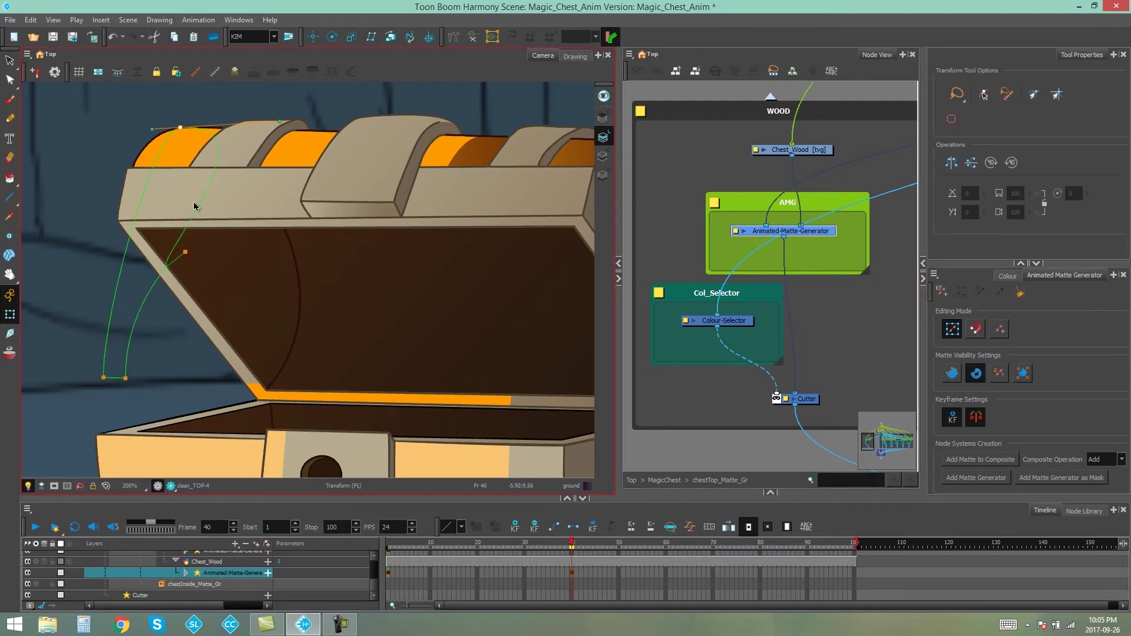
{"action": "left_click_drag", "start_coordinate": [185, 250], "coordinate": [201, 131]}
{"action": "left_click_drag", "start_coordinate": [104, 377], "coordinate": [305, 249]}
{"action": "key", "text": "2"}
{"action": "key", "text": "2"}
{"action": "key", "text": "2"}
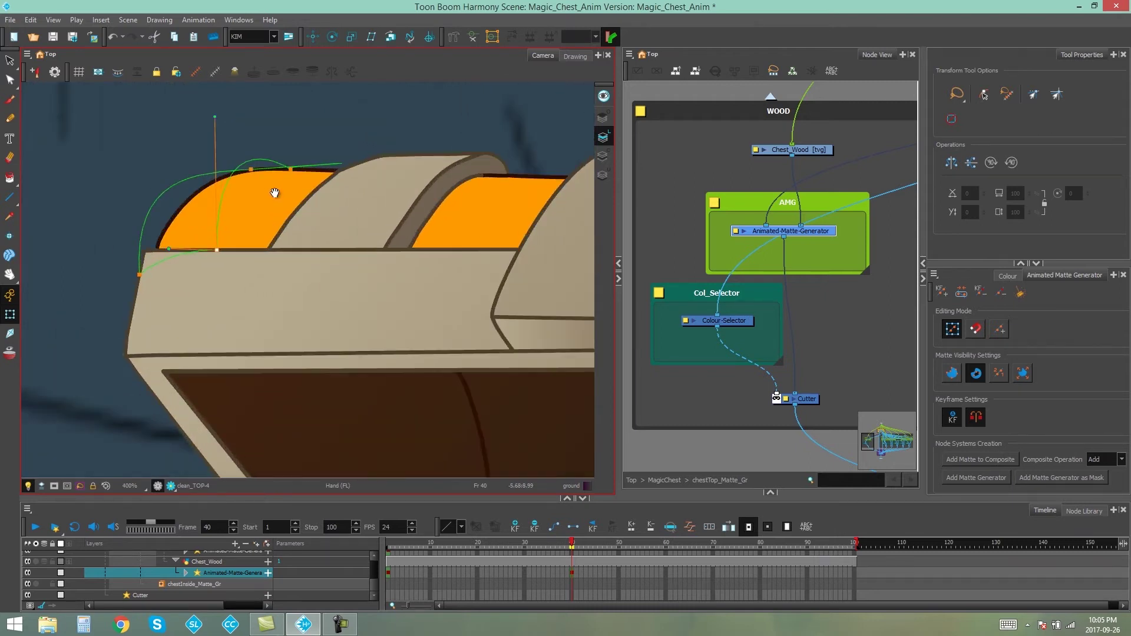
{"action": "left_click_drag", "start_coordinate": [275, 188], "coordinate": [321, 240]}
{"action": "key", "text": "2"}
{"action": "left_click_drag", "start_coordinate": [247, 141], "coordinate": [267, 236]}
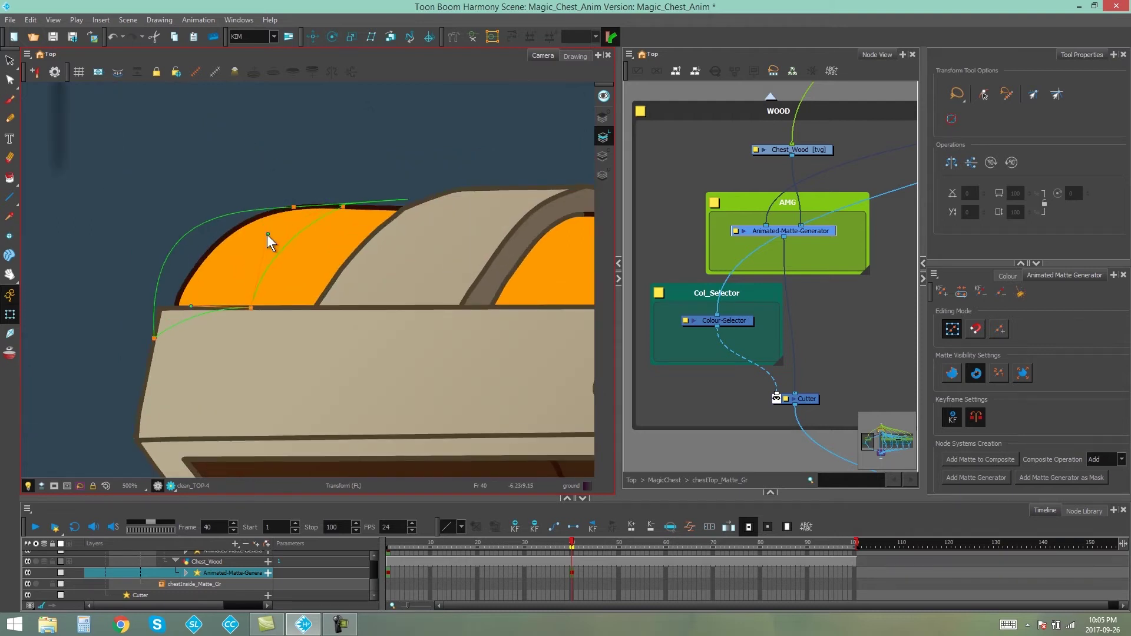
Refine the green contour's points and Bezier handles to follow the curved outer edge of the lid's first wooden section
{"action": "left_click", "coordinate": [153, 336]}
{"action": "left_click_drag", "start_coordinate": [154, 338], "coordinate": [172, 307]}
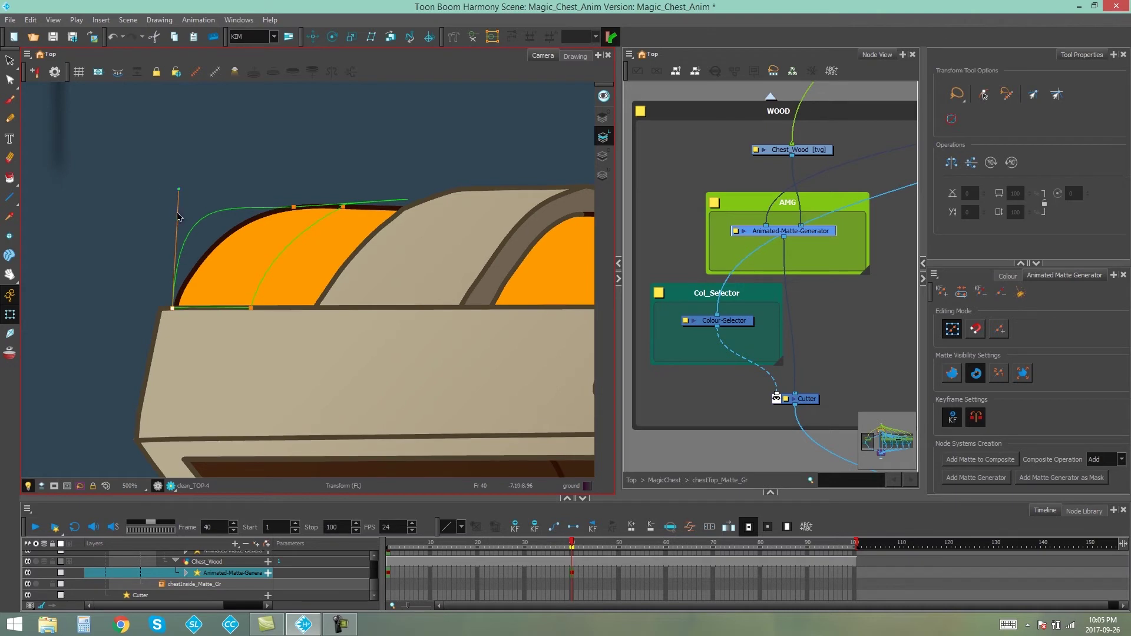
{"action": "left_click_drag", "start_coordinate": [177, 189], "coordinate": [195, 251]}
{"action": "left_click", "coordinate": [344, 207]}
{"action": "left_click_drag", "start_coordinate": [344, 206], "coordinate": [380, 206]}
{"action": "left_click", "coordinate": [293, 207]}
{"action": "left_click_drag", "start_coordinate": [506, 190], "coordinate": [308, 205]}
{"action": "key", "text": "ctrl+z"}
{"action": "left_click_drag", "start_coordinate": [545, 191], "coordinate": [310, 205]}
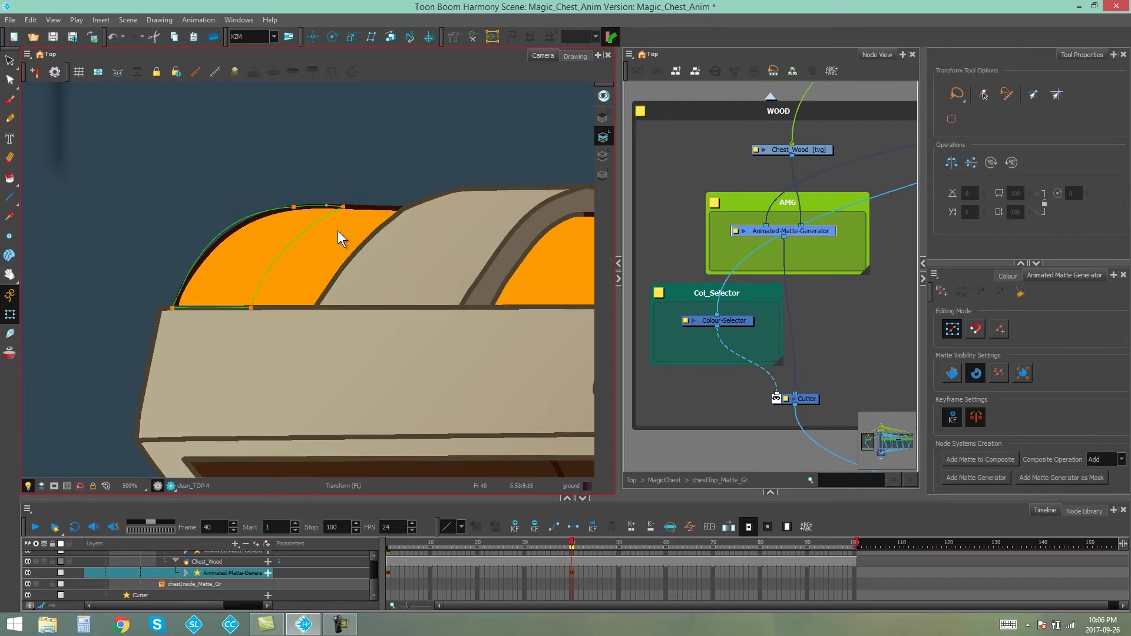
Compare the matte contours on the closed chest around frame 35 with those on the open lid at frame 40
{"action": "scroll", "coordinate": [337, 235], "scroll_direction": "down", "scroll_amount": 5}
{"action": "left_click", "coordinate": [541, 543]}
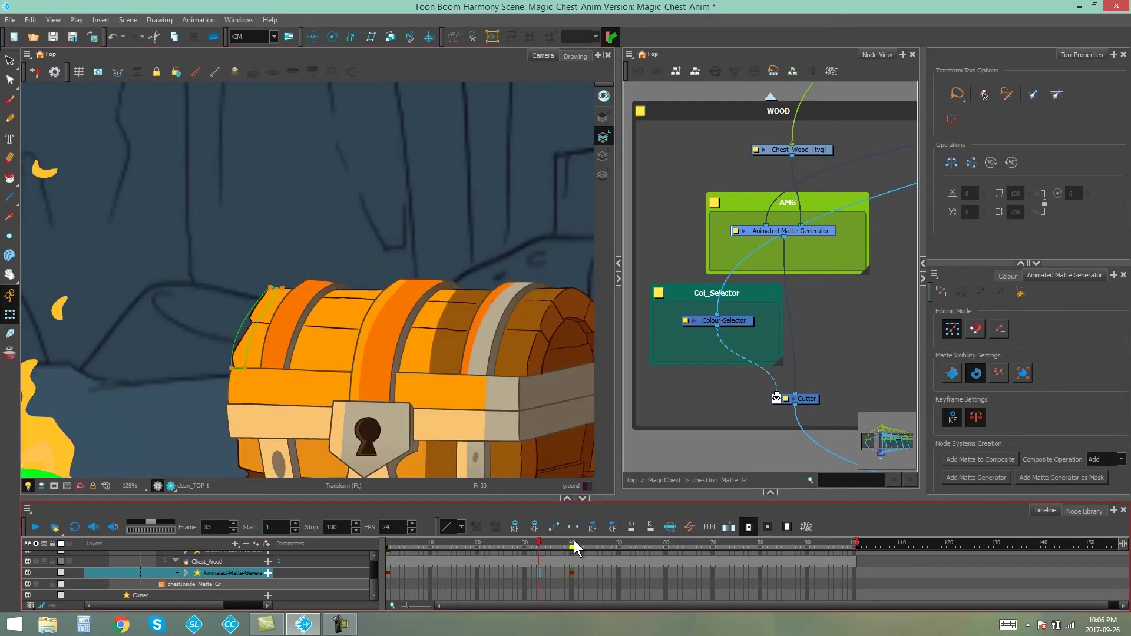
{"action": "left_click", "coordinate": [572, 542]}
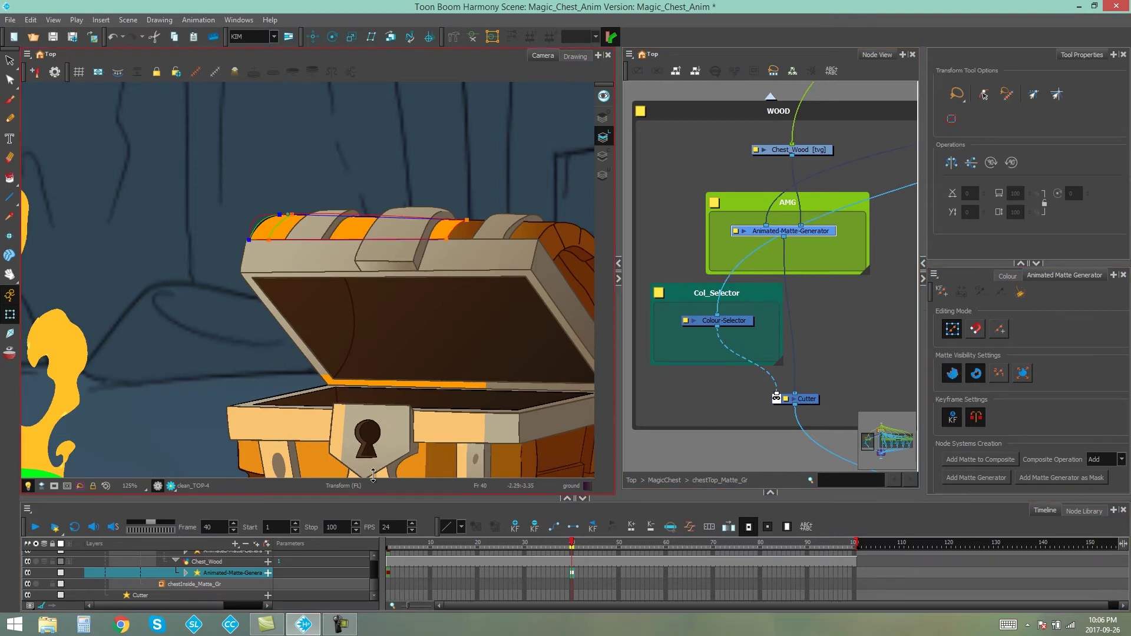
{"action": "left_click", "coordinate": [548, 542]}
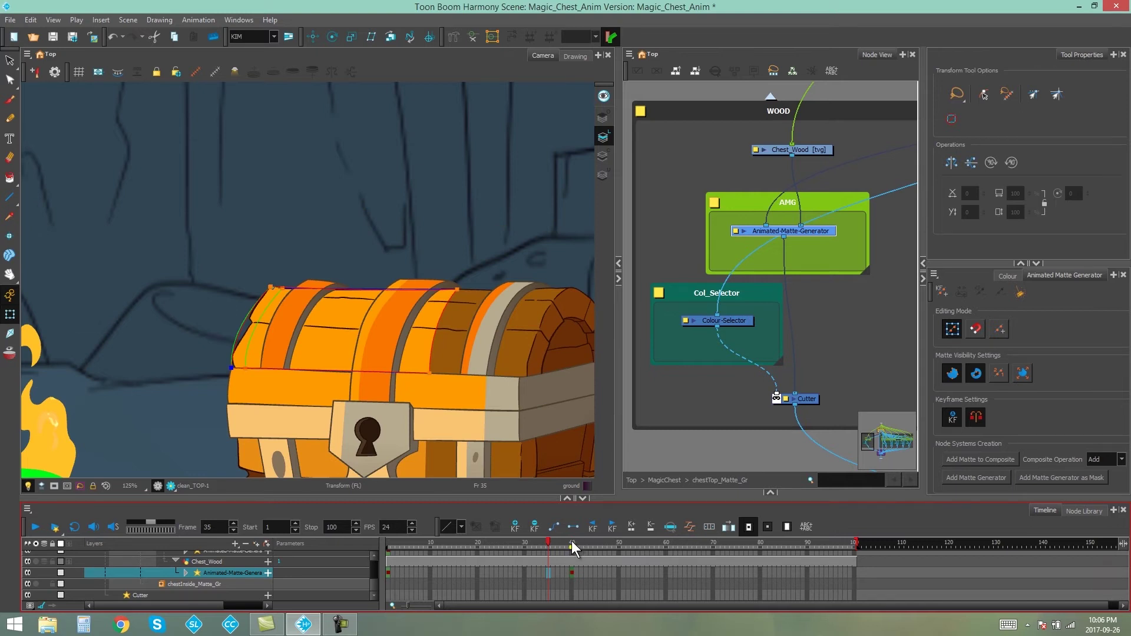
{"action": "left_click", "coordinate": [571, 541]}
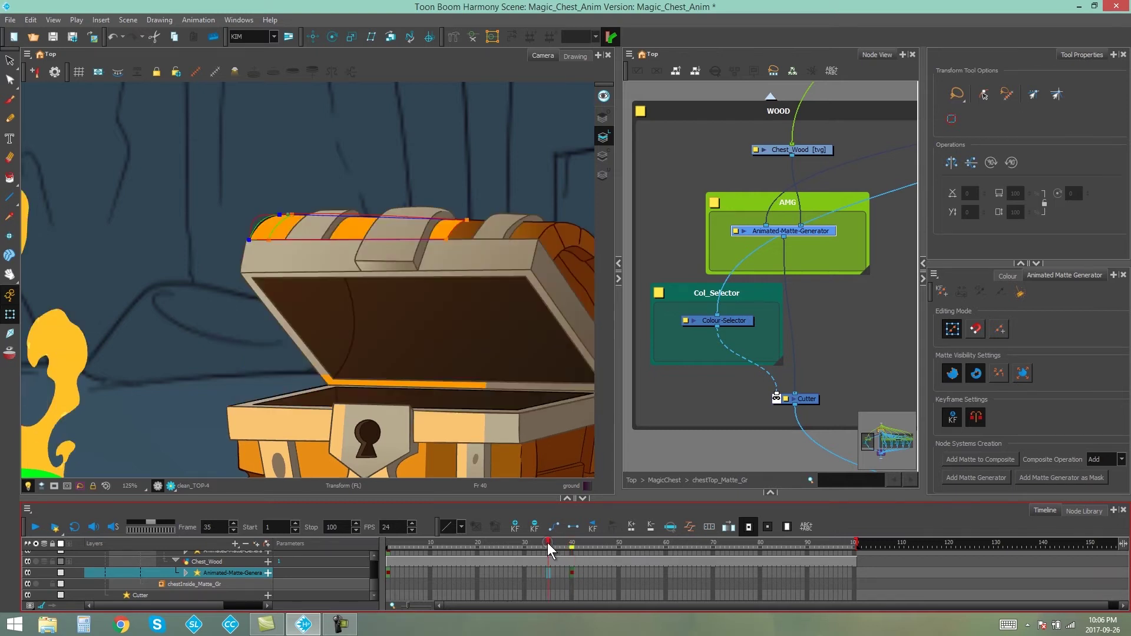
{"action": "left_click", "coordinate": [549, 541]}
{"action": "left_click", "coordinate": [570, 539]}
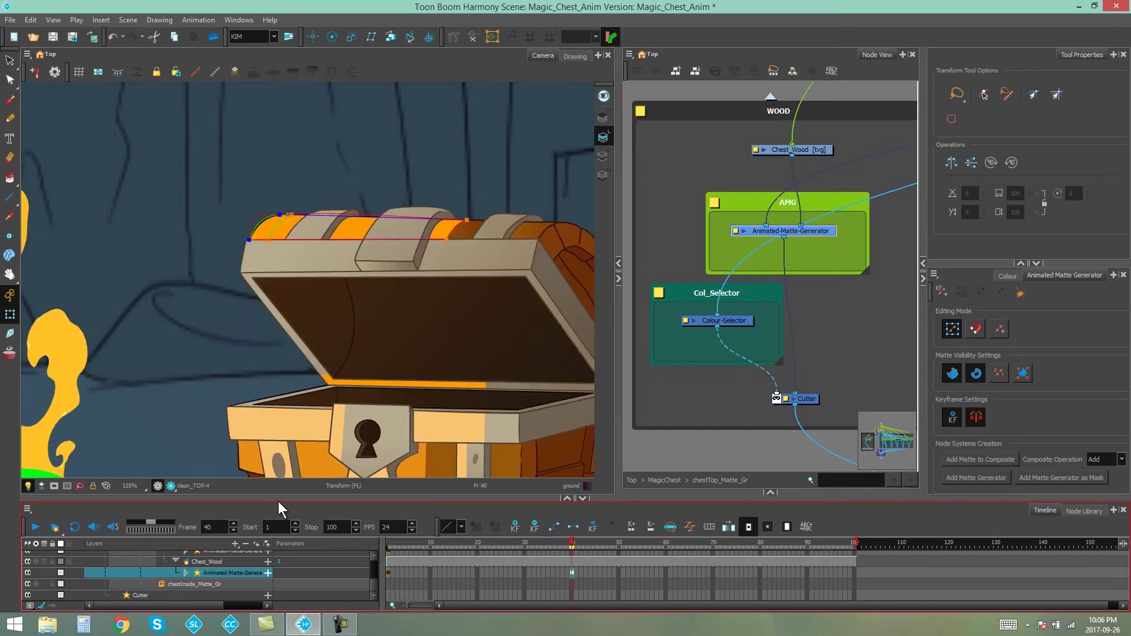
Preview frame 40 in render view with the matte controls shown, and return to the OpenGL view
{"action": "left_click", "coordinate": [171, 486]}
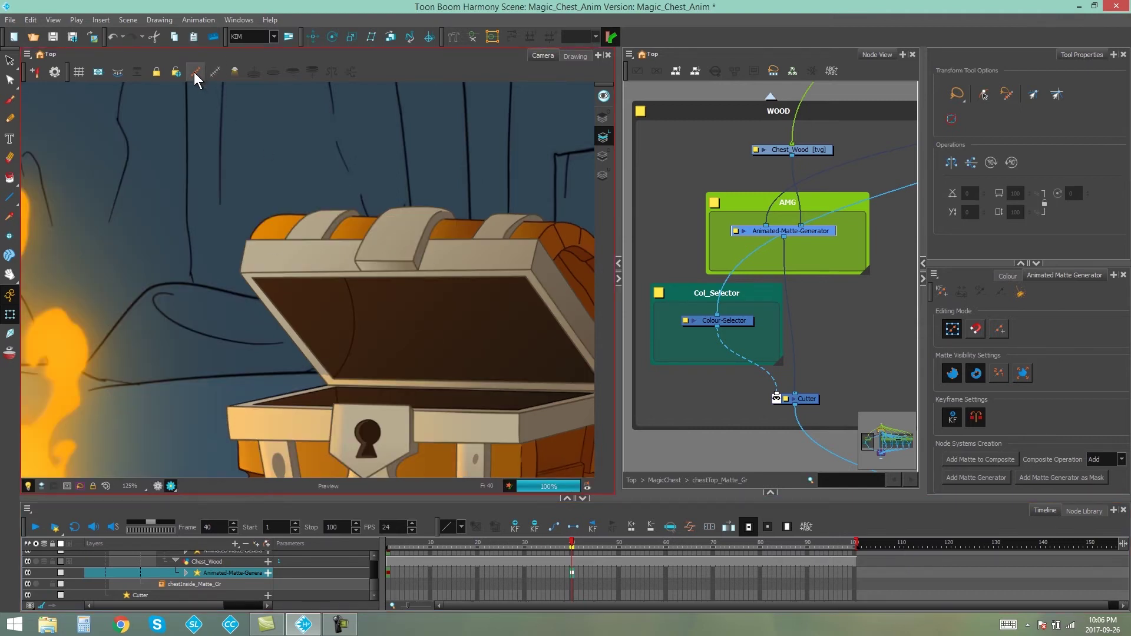
{"action": "left_click", "coordinate": [195, 72]}
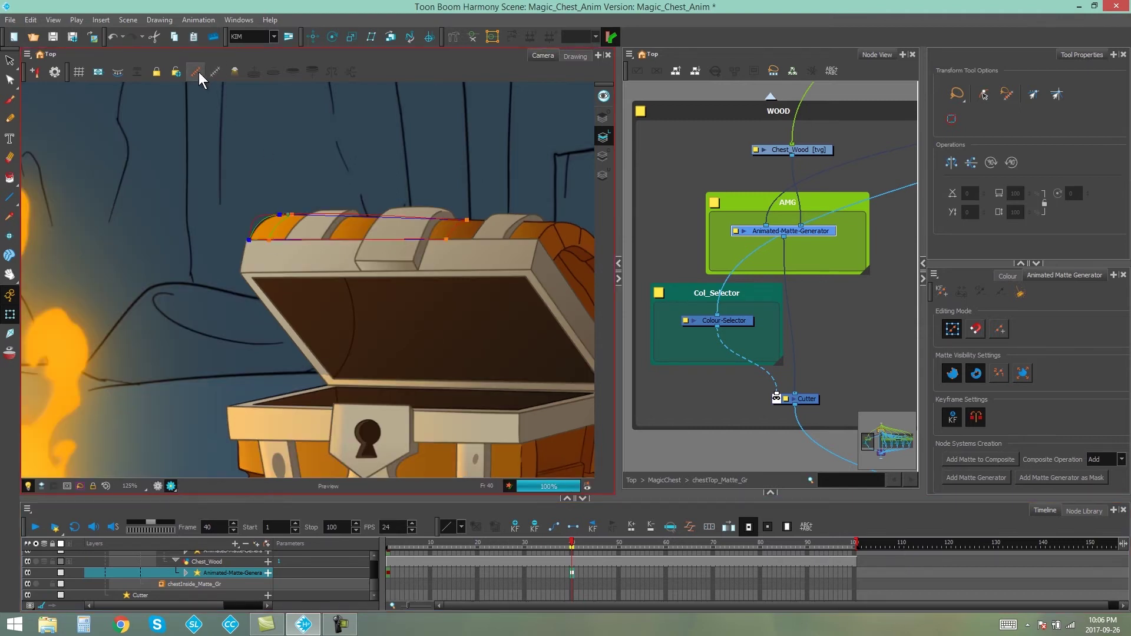
{"action": "left_click", "coordinate": [154, 485]}
Add a matte keyframe at frame 42, hide the green contour, and fit the red contour's near-end points and curve to the lid's first wooden section
{"action": "left_click_drag", "start_coordinate": [571, 538], "coordinate": [581, 546]}
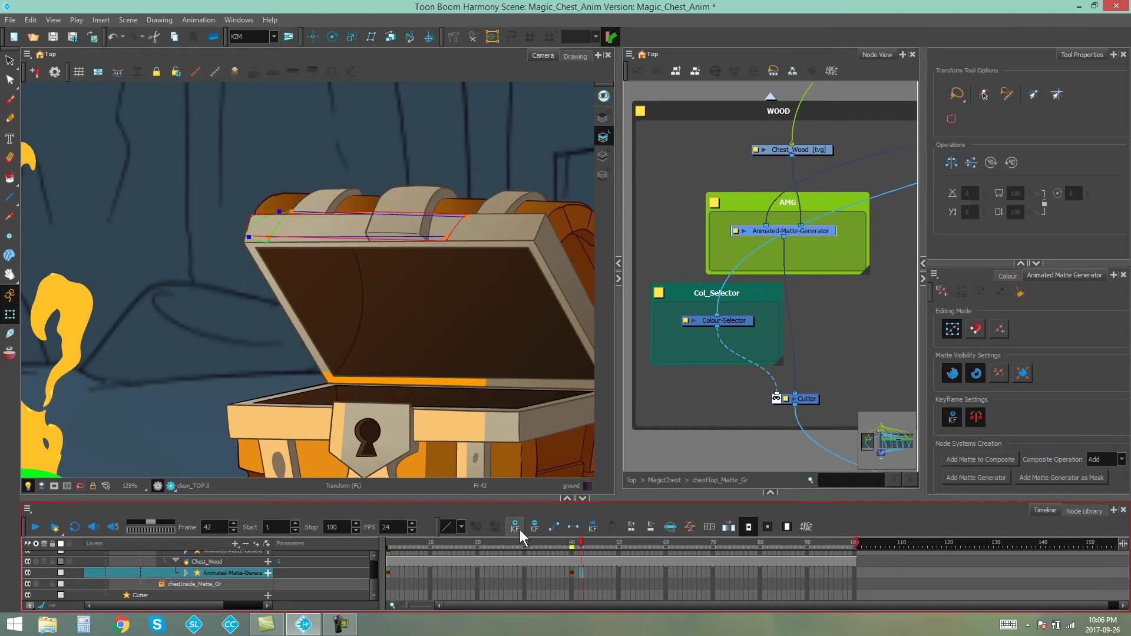
{"action": "key", "text": "2"}
{"action": "key", "text": "2"}
{"action": "left_click_drag", "start_coordinate": [500, 182], "coordinate": [433, 273]}
{"action": "left_click", "coordinate": [940, 396]}
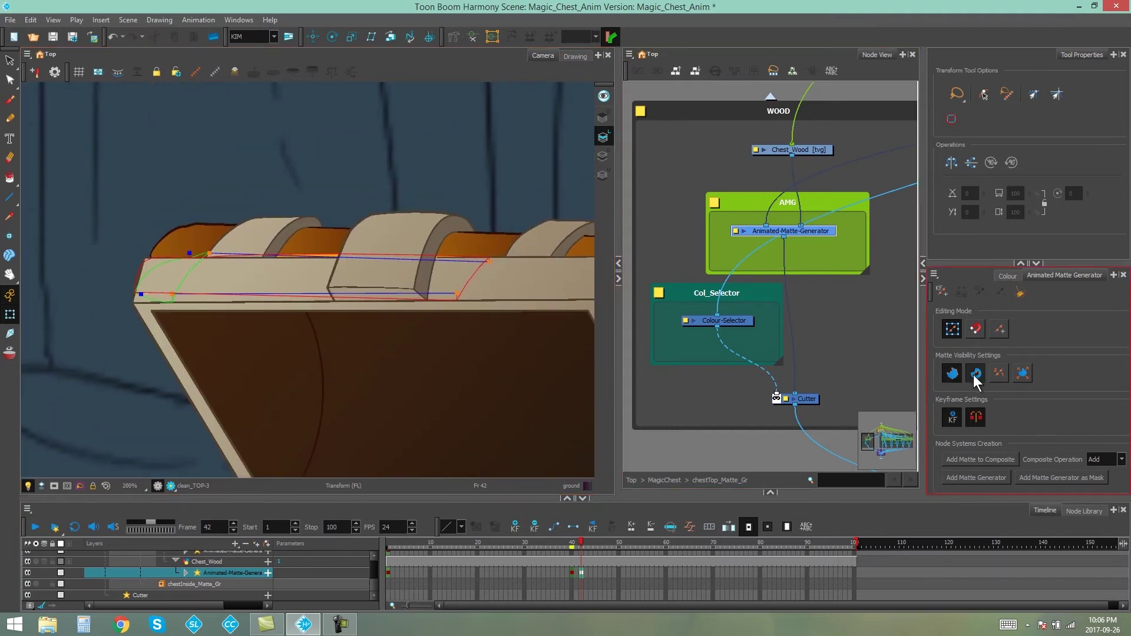
{"action": "left_click", "coordinate": [973, 375]}
{"action": "key", "text": "2"}
{"action": "left_click_drag", "start_coordinate": [187, 253], "coordinate": [203, 216]}
{"action": "left_click_drag", "start_coordinate": [128, 304], "coordinate": [142, 259]}
{"action": "left_click_drag", "start_coordinate": [150, 199], "coordinate": [152, 229]}
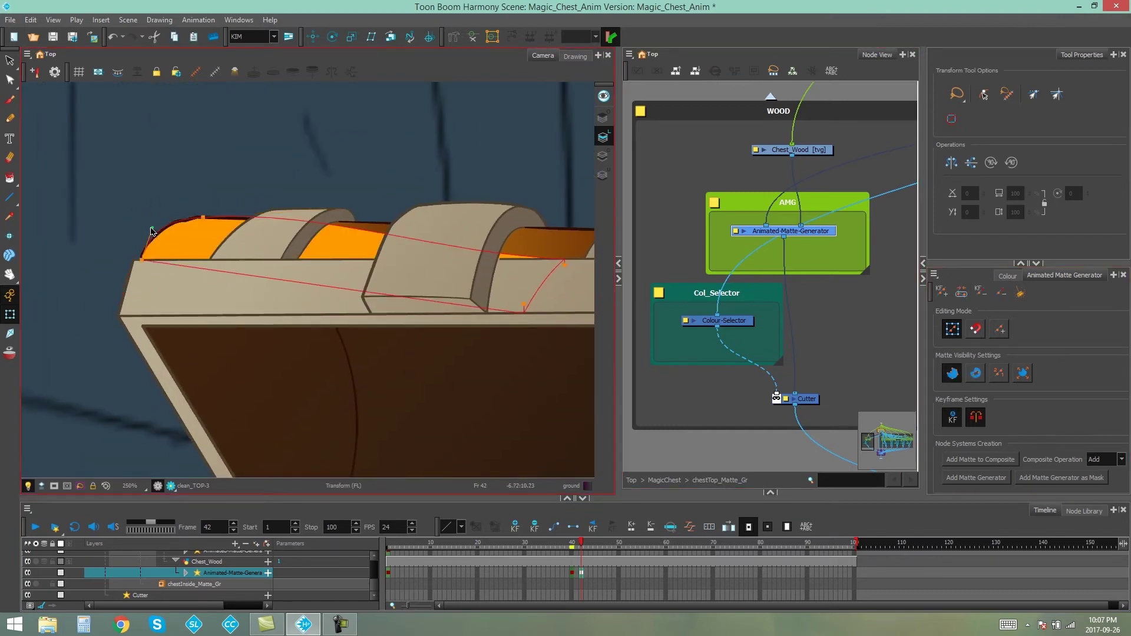
At frame 42, move the red contour's far-end points onto the wood beyond the middle strap and refine its curve handles
{"action": "left_click_drag", "start_coordinate": [524, 304], "coordinate": [547, 258]}
{"action": "left_click_drag", "start_coordinate": [565, 265], "coordinate": [478, 237]}
{"action": "left_click_drag", "start_coordinate": [265, 207], "coordinate": [259, 217]}
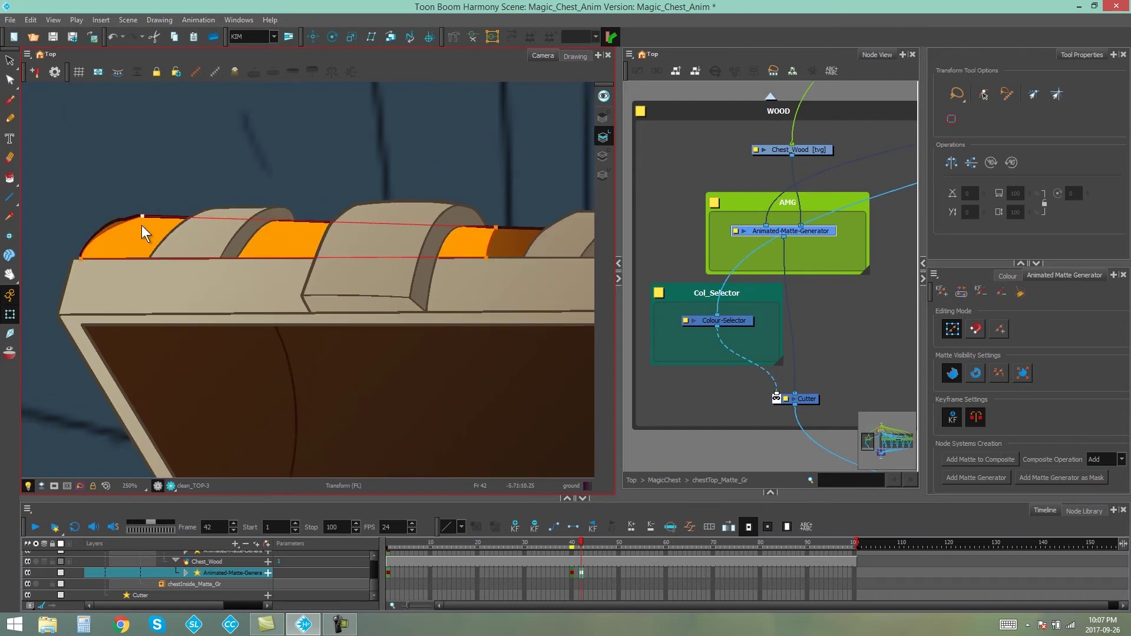
{"action": "left_click_drag", "start_coordinate": [111, 223], "coordinate": [107, 235]}
{"action": "left_click_drag", "start_coordinate": [490, 278], "coordinate": [538, 236]}
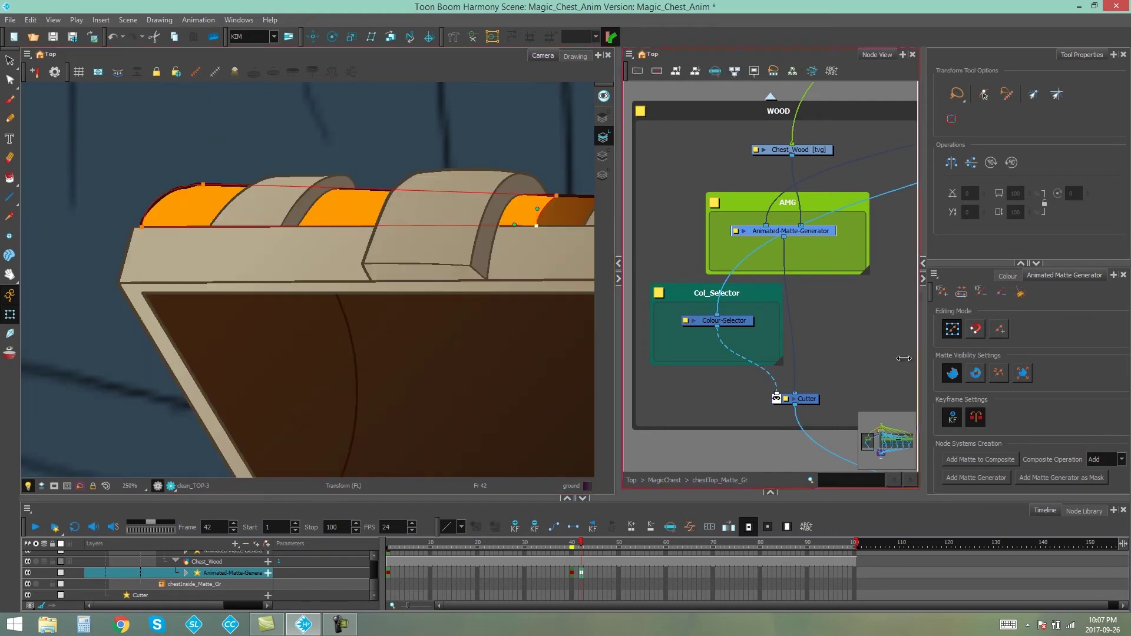
Show only the green contour and shape its points and handles around the curved near end of the lid's wood at frame 42
{"action": "left_click", "coordinate": [976, 374]}
{"action": "left_click_drag", "start_coordinate": [189, 223], "coordinate": [141, 226]}
{"action": "left_click_drag", "start_coordinate": [219, 202], "coordinate": [209, 184]}
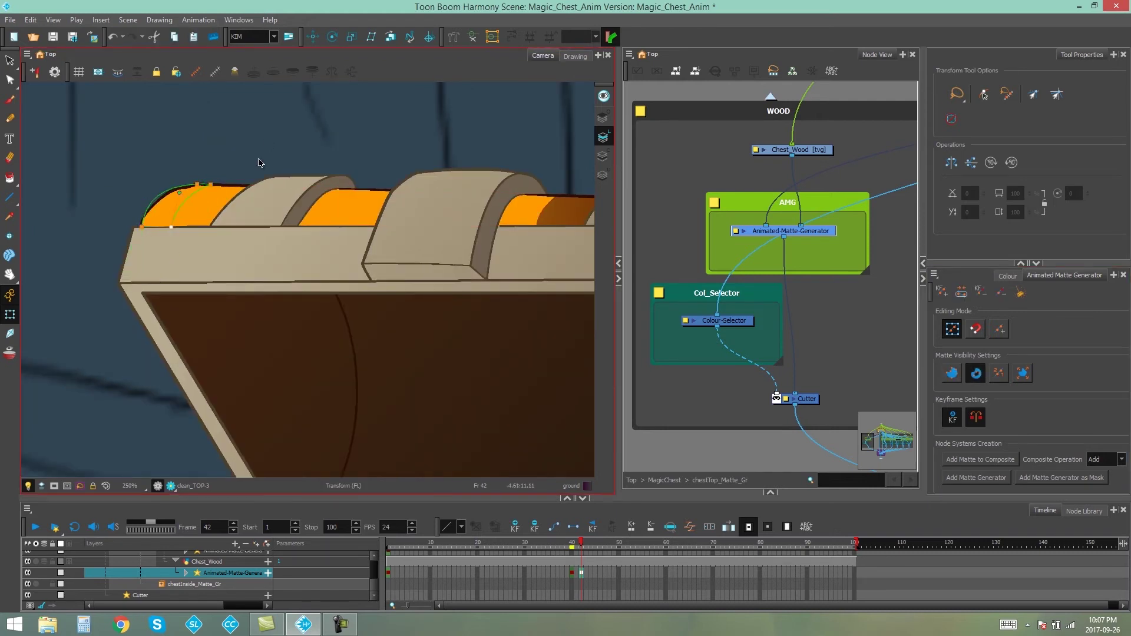
{"action": "left_click_drag", "start_coordinate": [170, 276], "coordinate": [170, 227]}
{"action": "key", "text": "1"}
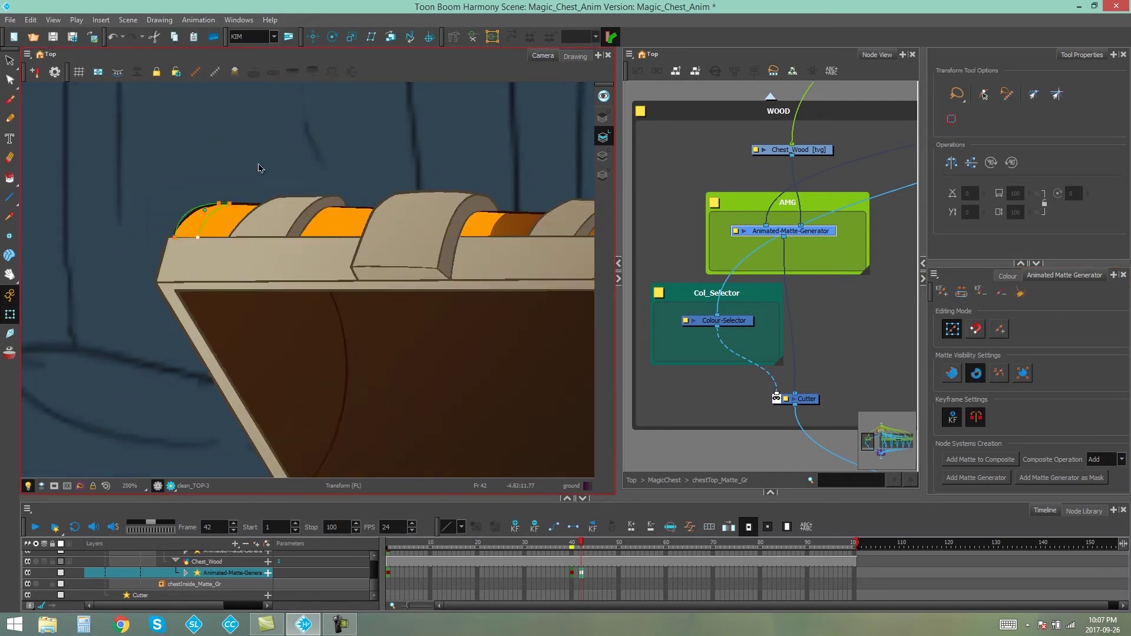
{"action": "scroll", "coordinate": [190, 280], "scroll_direction": "down", "scroll_amount": 2}
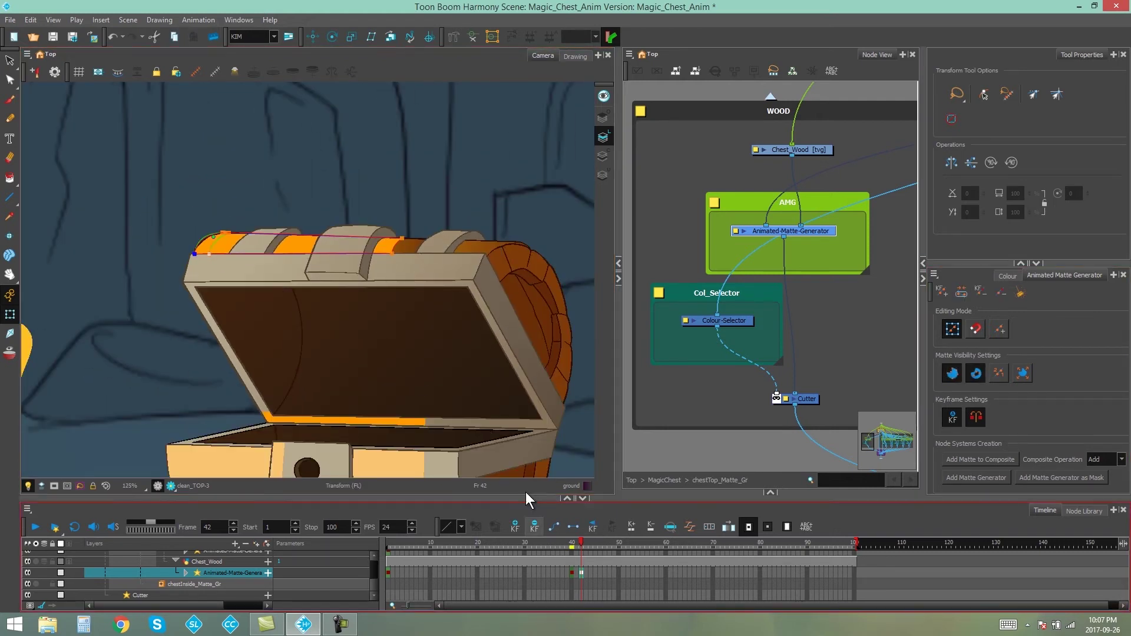
Compare the matte on the open lid at frames 40 and 42, including in render view with the controls hidden
{"action": "left_click", "coordinate": [571, 542]}
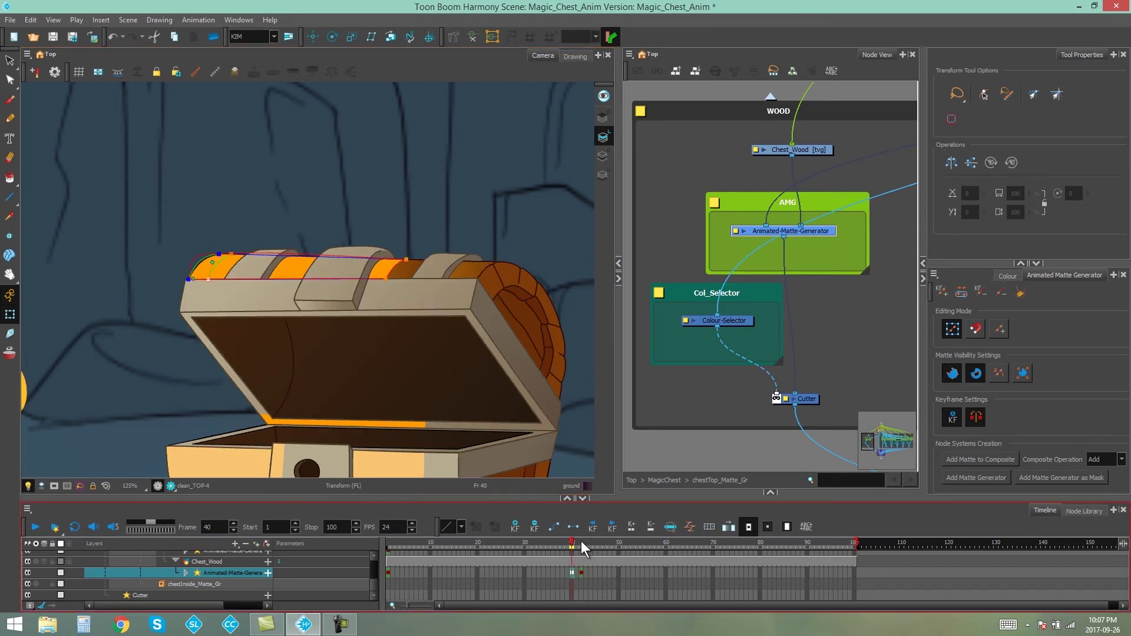
{"action": "left_click", "coordinate": [581, 542]}
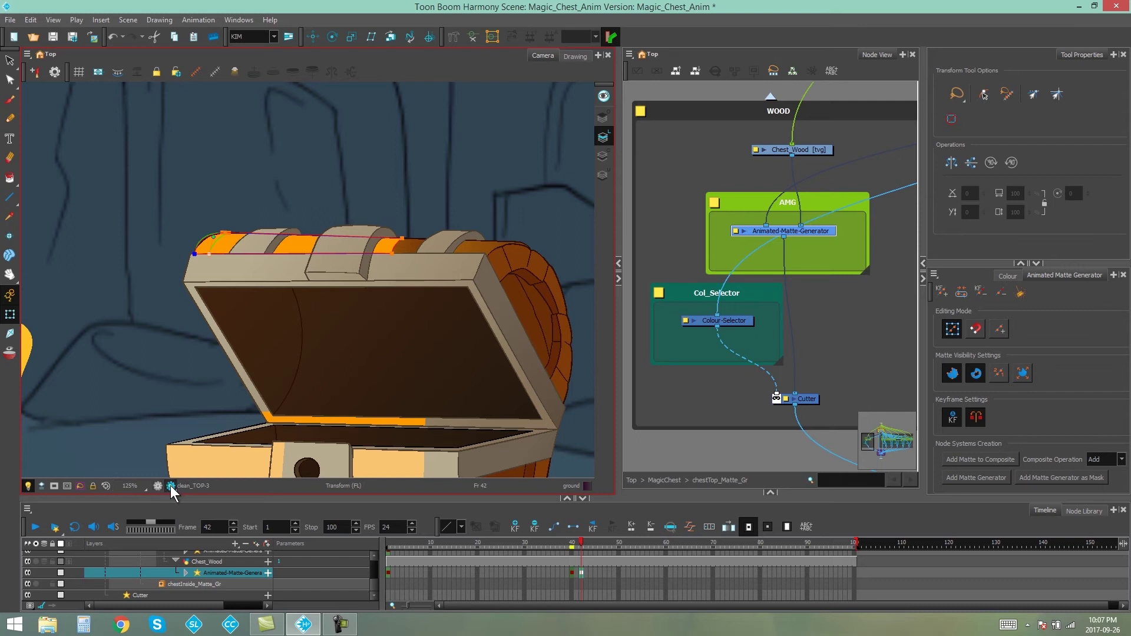
{"action": "left_click", "coordinate": [171, 485]}
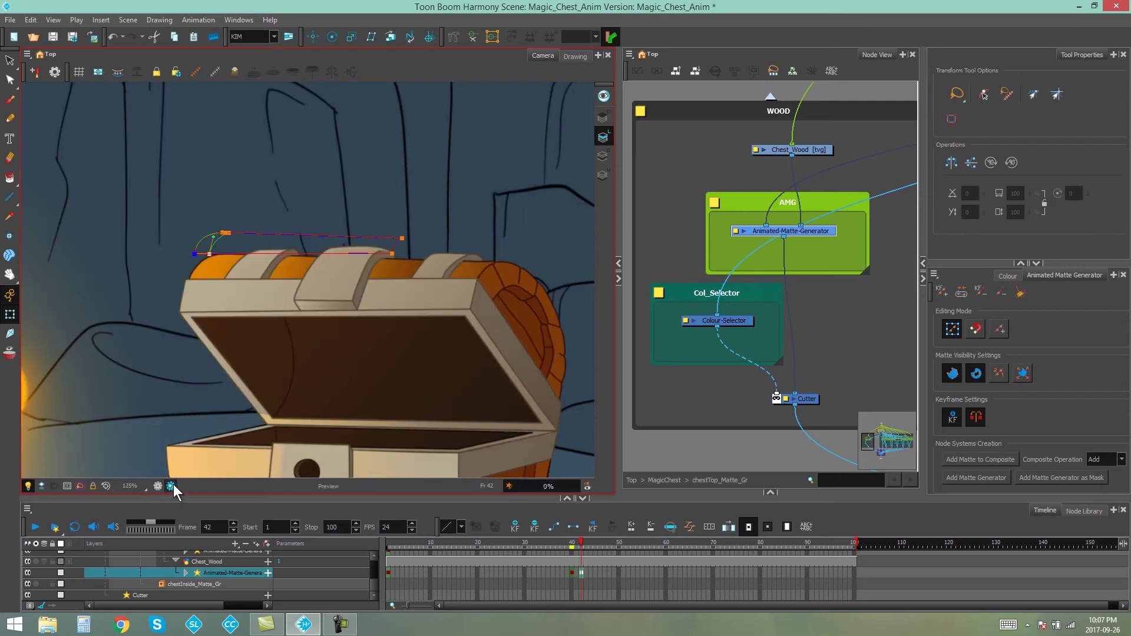
{"action": "left_click", "coordinate": [235, 72]}
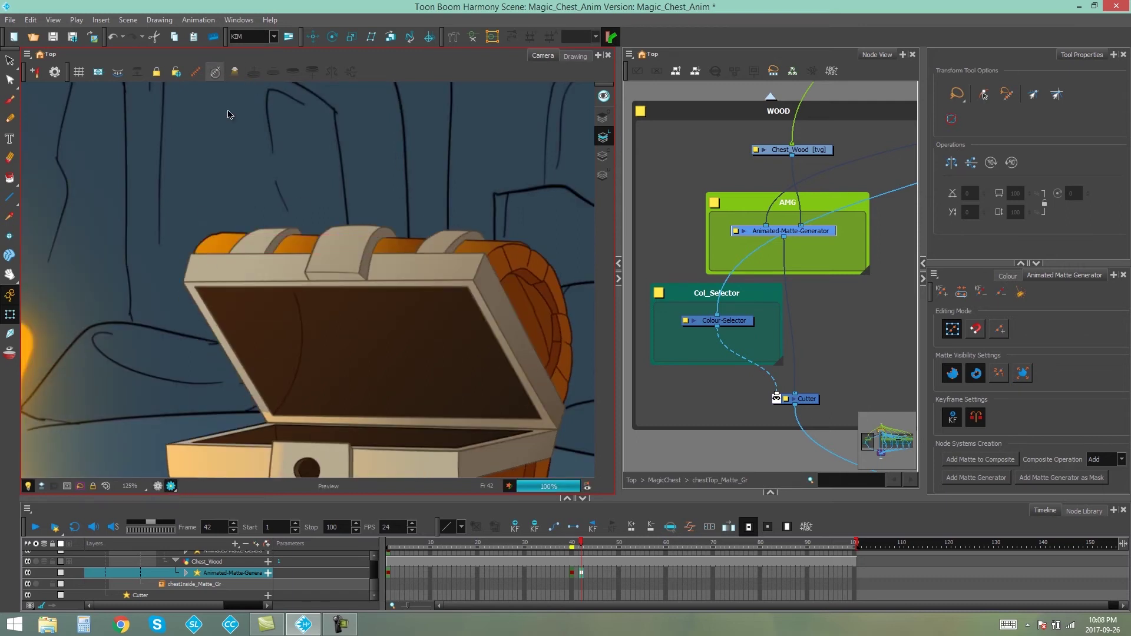
{"action": "left_click", "coordinate": [572, 542]}
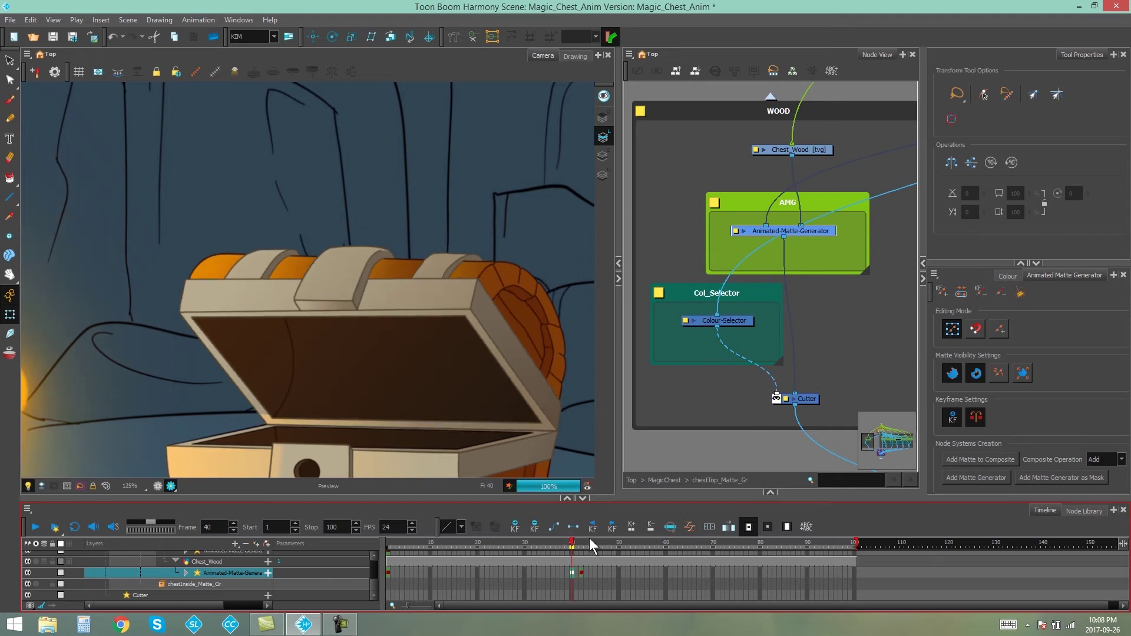
{"action": "left_click", "coordinate": [587, 542]}
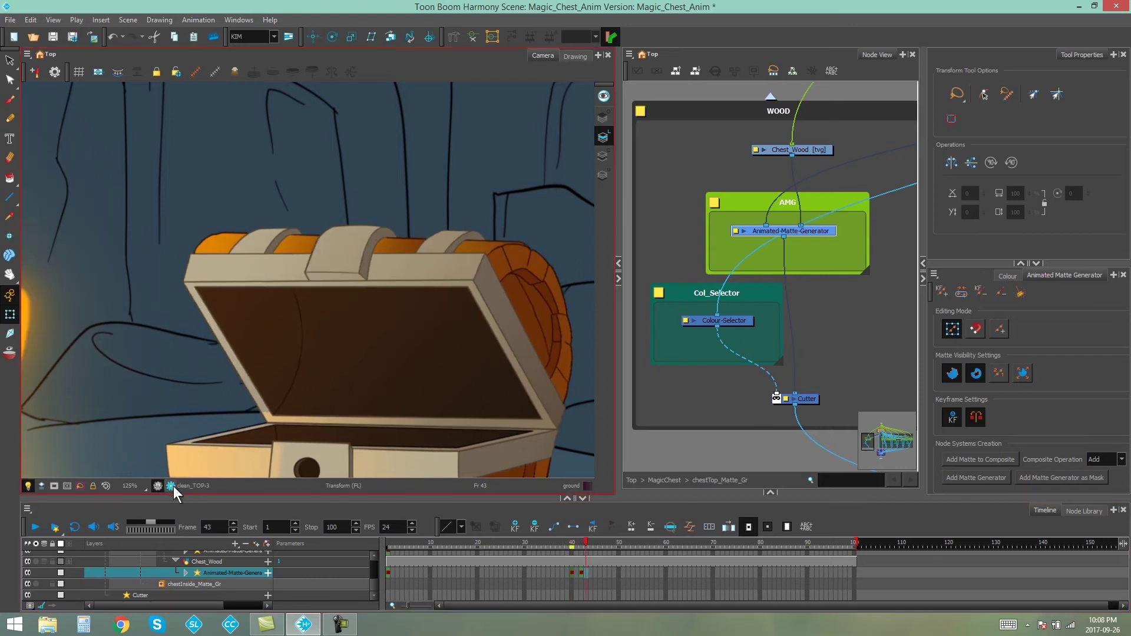
Delete the Chest_Wood exposure from frame 44 to frame 100 and clear the selection
{"action": "left_click", "coordinate": [592, 546]}
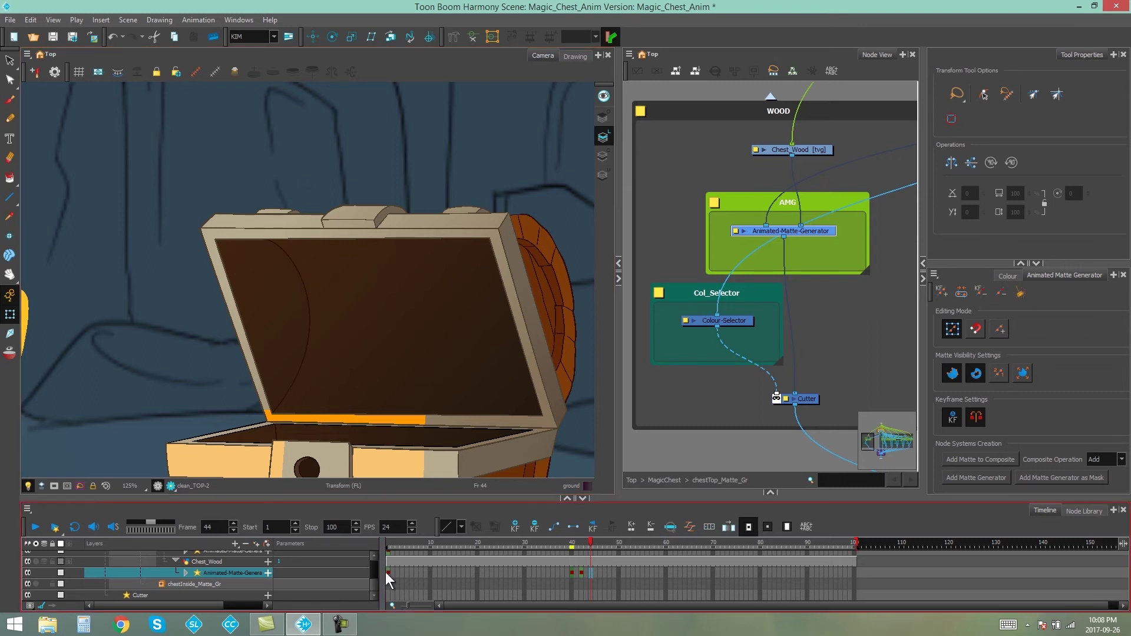
{"action": "left_click", "coordinate": [595, 562]}
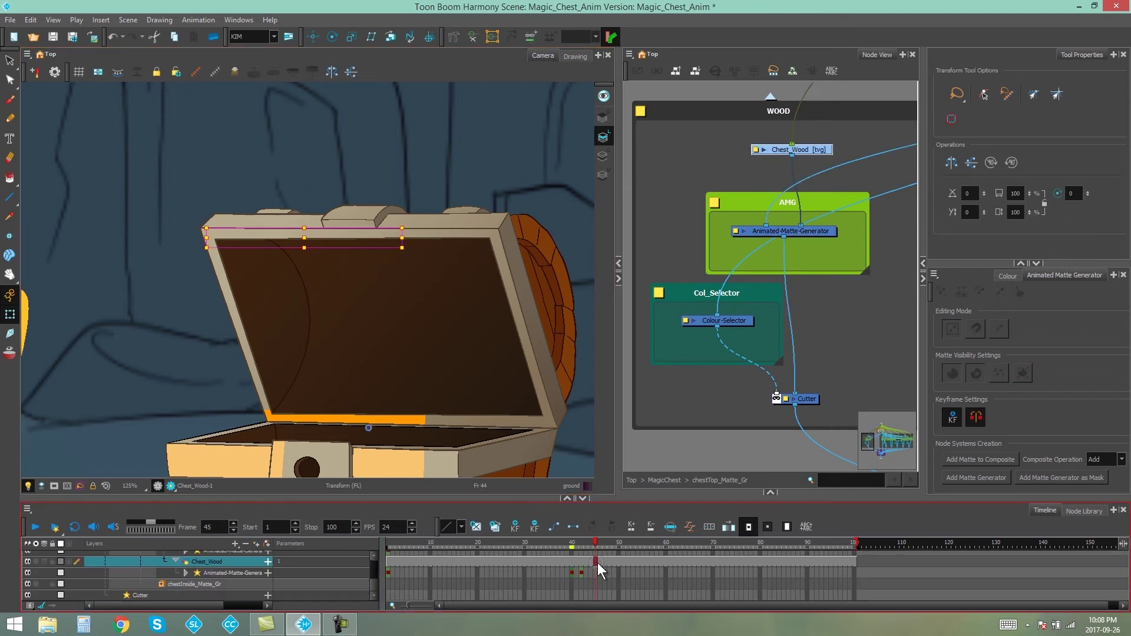
{"action": "left_click", "coordinate": [590, 564]}
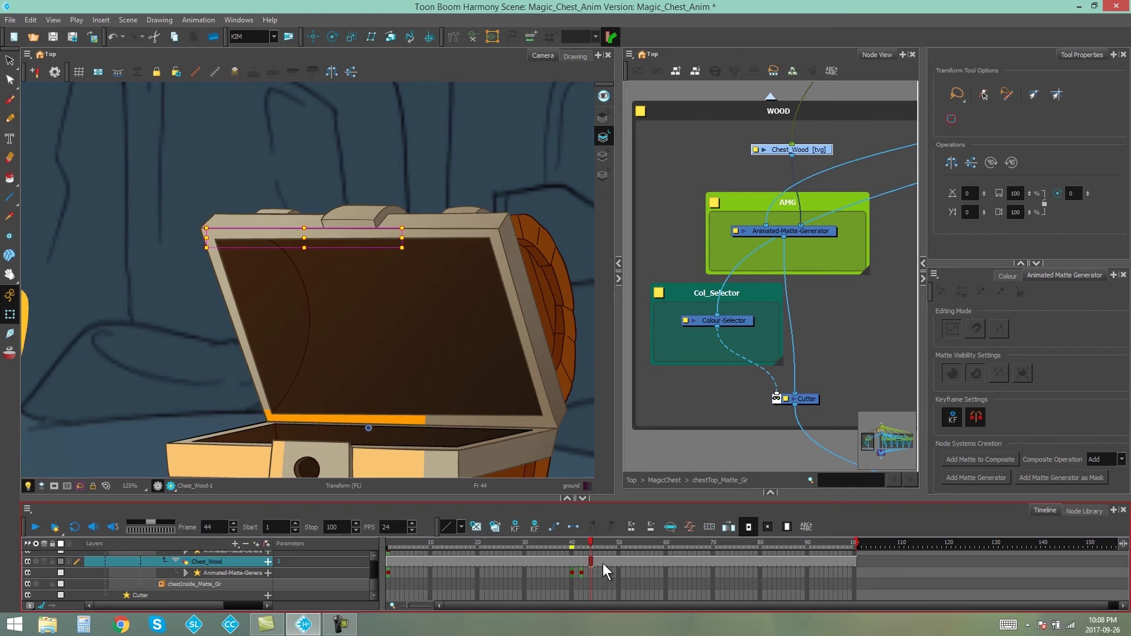
{"action": "left_click", "coordinate": [856, 562], "text": "shift"}
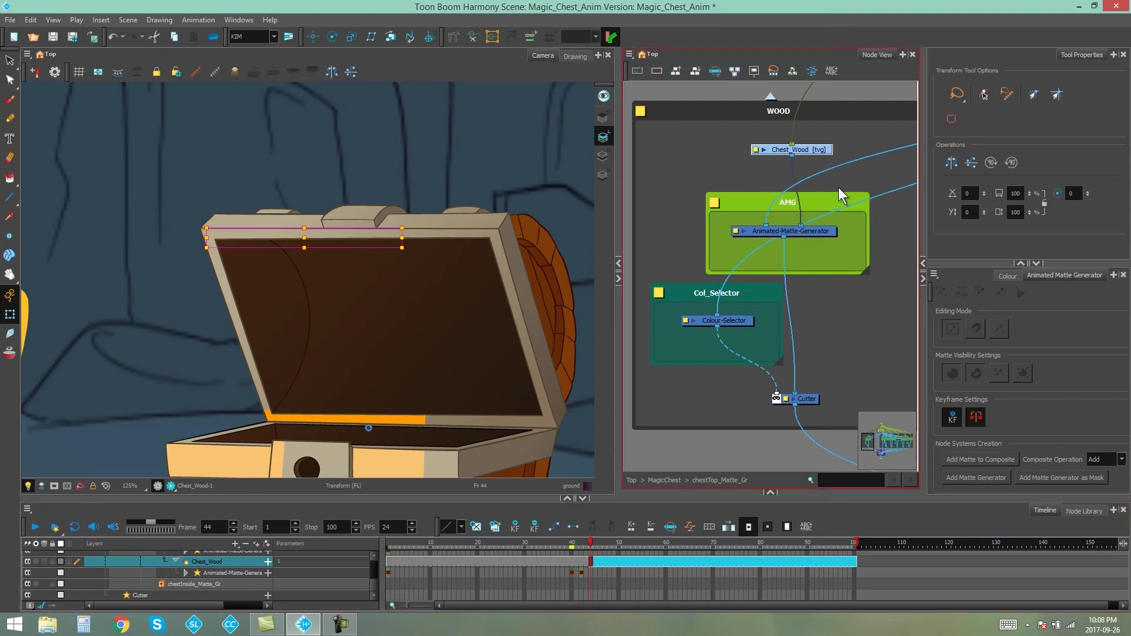
{"action": "key", "text": "Delete"}
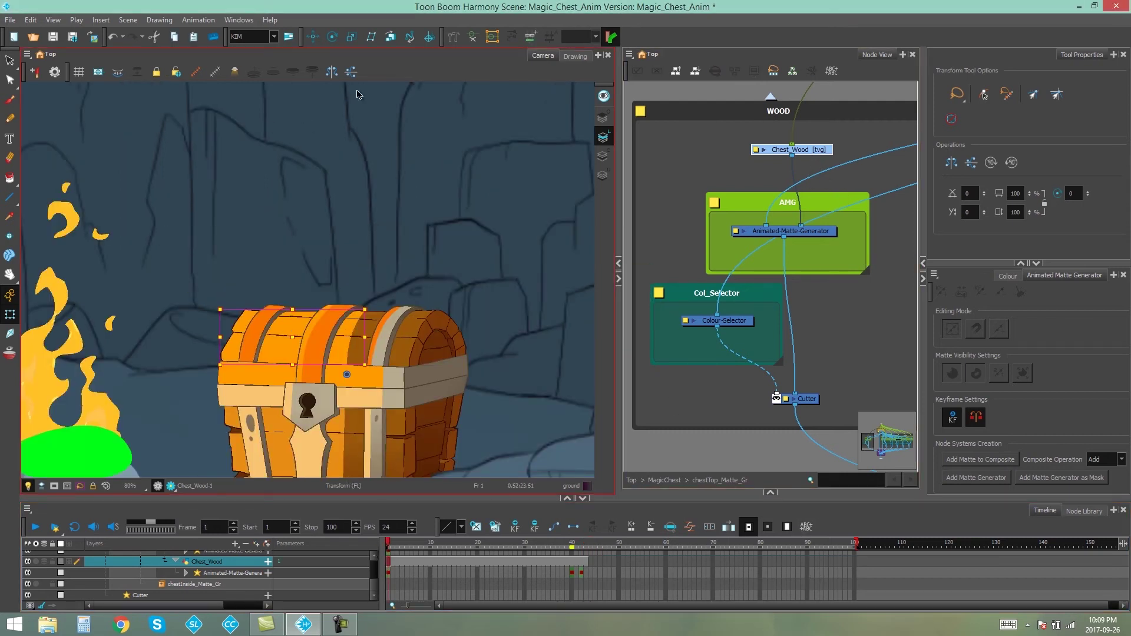
{"action": "key", "text": "Escape"}
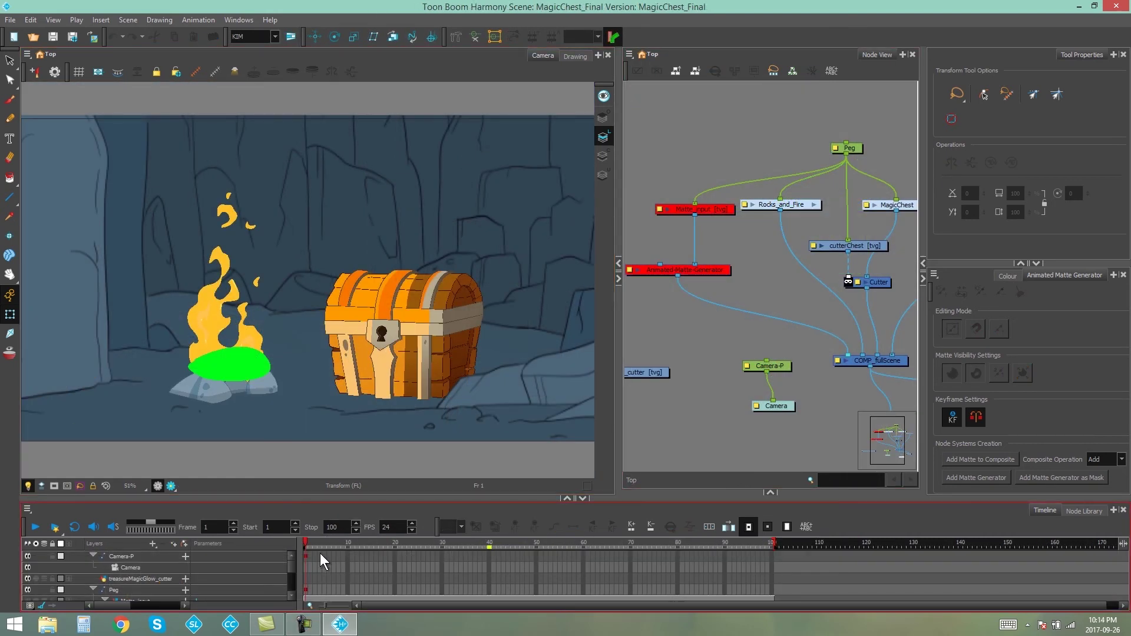
Examine the opening chest's lighting in the MagicChest_Final scene in render view at frames 40, 42 and 44
{"action": "key", "text": "2"}
{"action": "key", "text": "2"}
{"action": "key", "text": "space"}
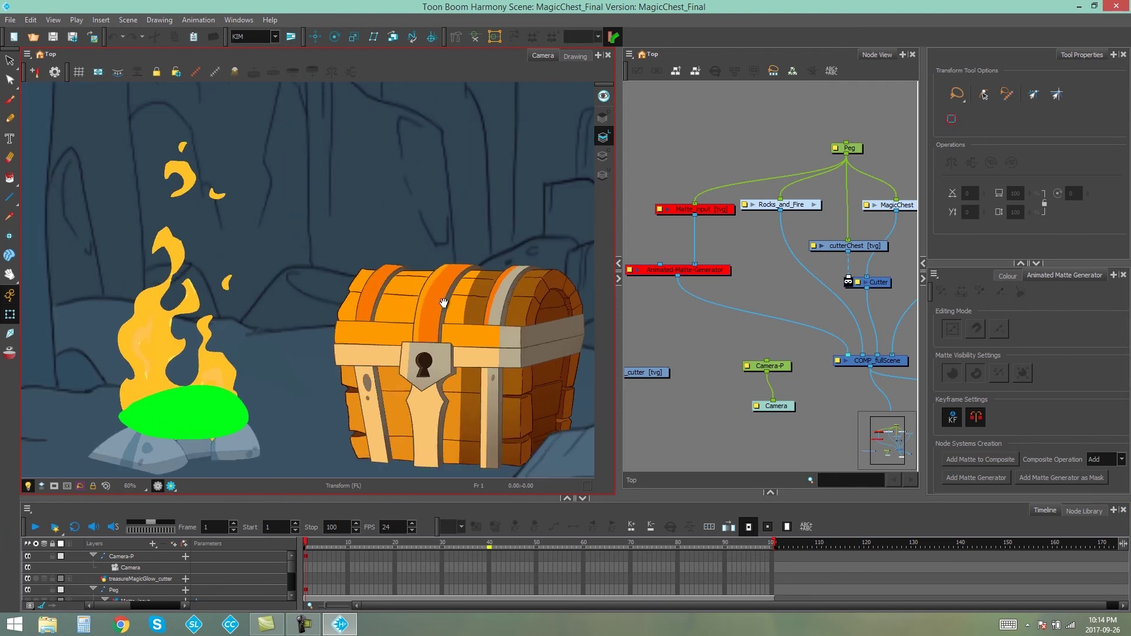
{"action": "left_click_drag", "start_coordinate": [480, 301], "coordinate": [364, 267]}
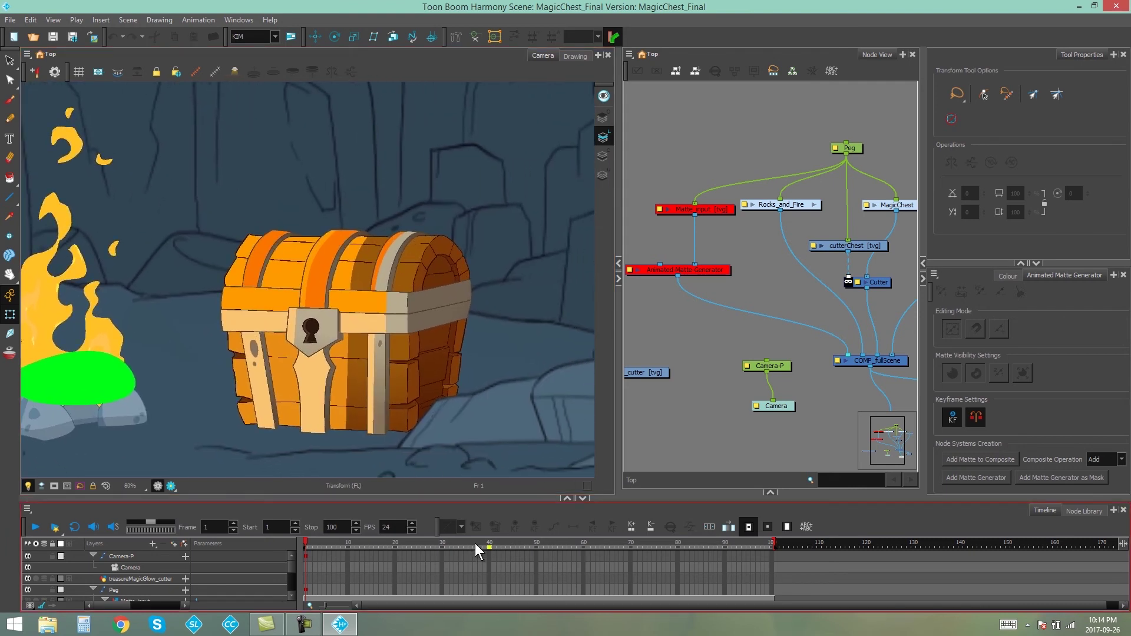
{"action": "left_click", "coordinate": [489, 542]}
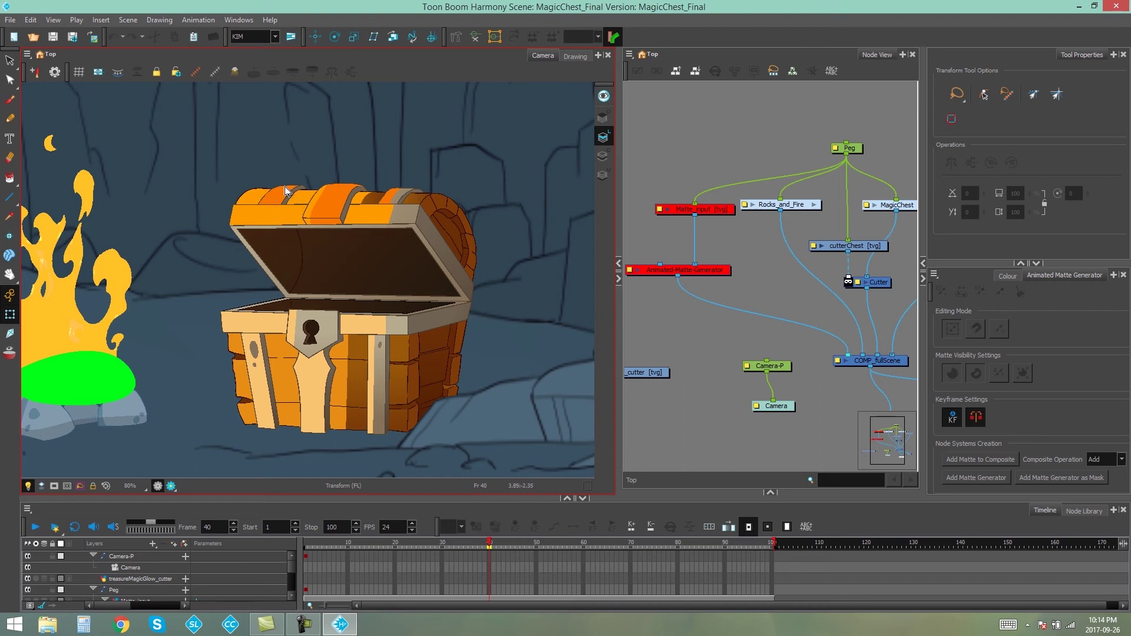
{"action": "left_click", "coordinate": [171, 485]}
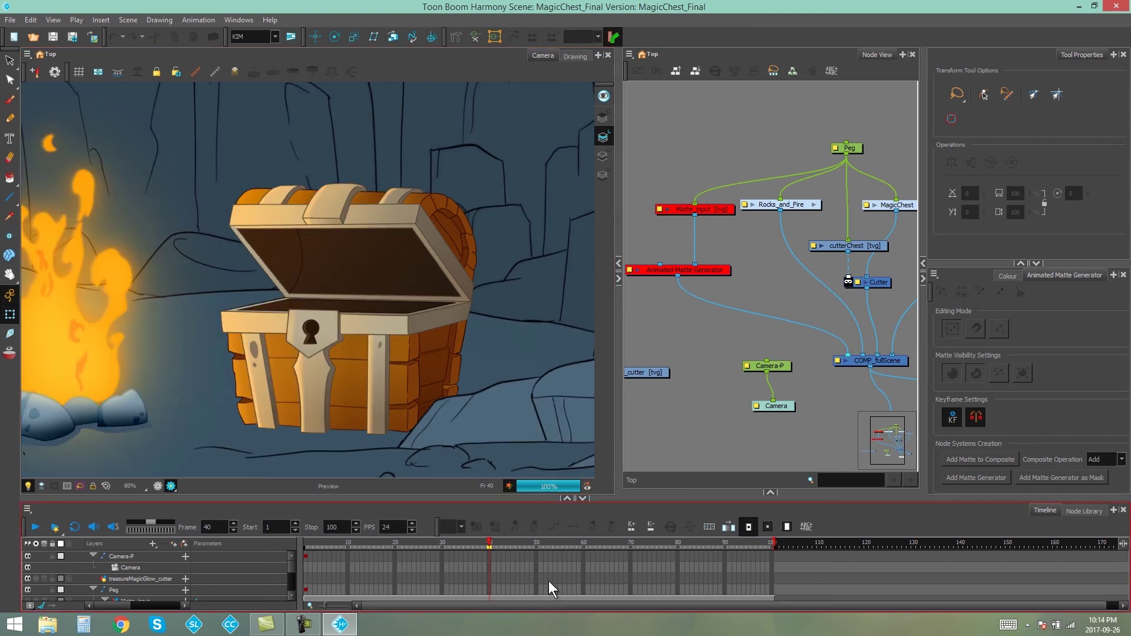
{"action": "left_click", "coordinate": [500, 543]}
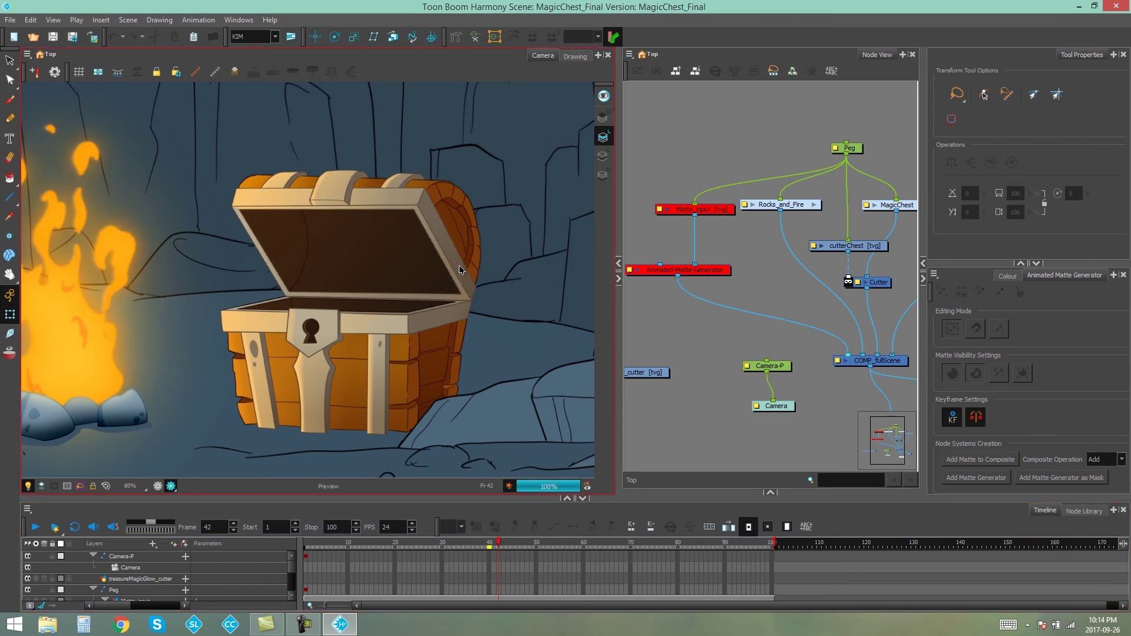
{"action": "left_click", "coordinate": [509, 542]}
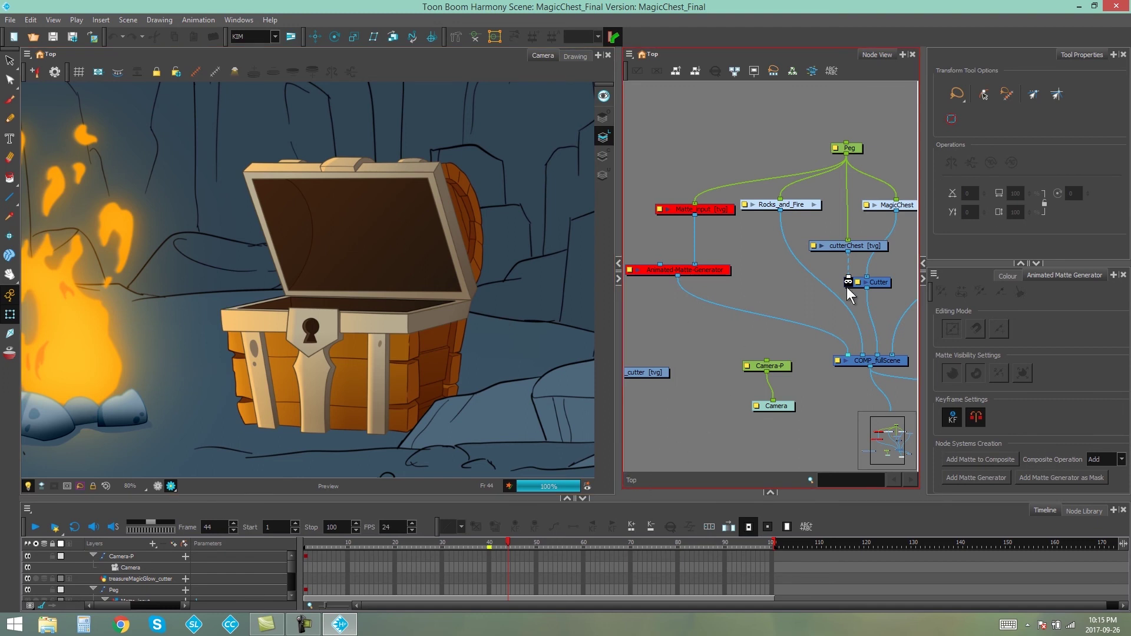
Enter the MagicChest group and enable the FX_magicGlow node
{"action": "left_click", "coordinate": [913, 205]}
{"action": "left_click_drag", "start_coordinate": [692, 230], "coordinate": [718, 305]}
{"action": "key", "text": "a"}
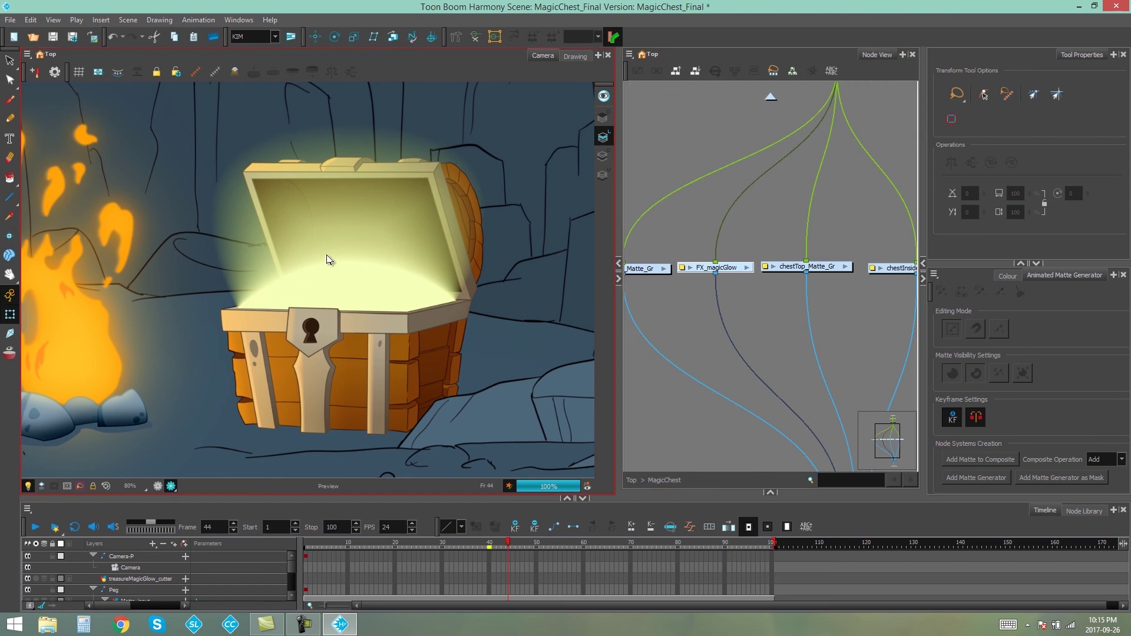
Open the chestTop_Matte_Gr group and locate the keyframes of Animated-Matte-Generator_2 in the timeline
{"action": "scroll", "coordinate": [339, 268], "scroll_direction": "down", "scroll_amount": 2}
{"action": "left_click", "coordinate": [845, 267]}
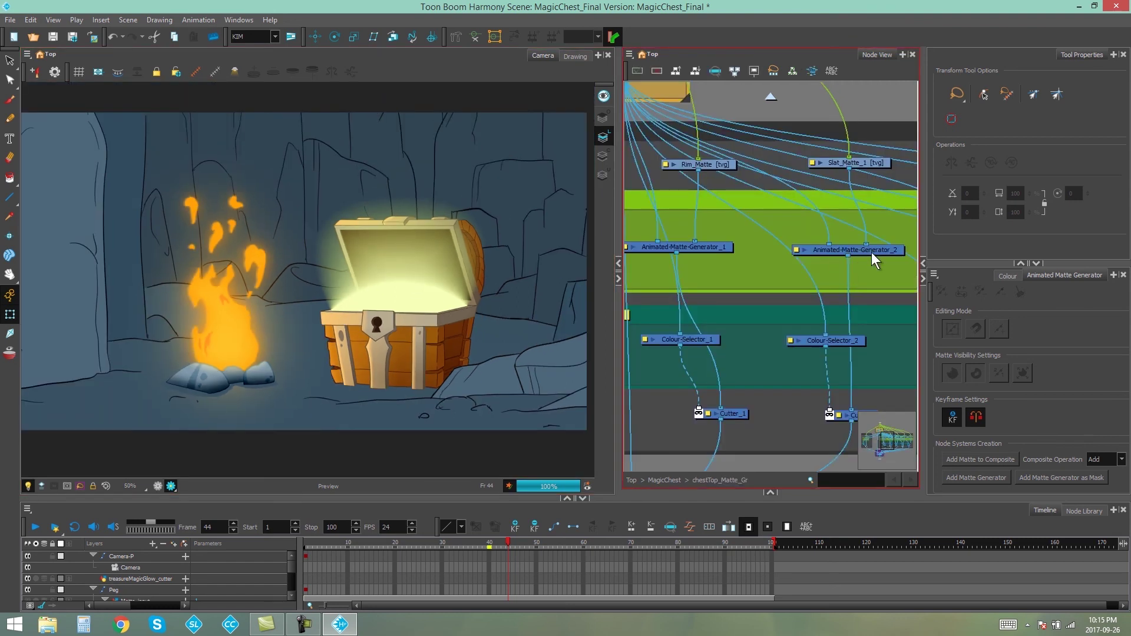
{"action": "left_click", "coordinate": [871, 252]}
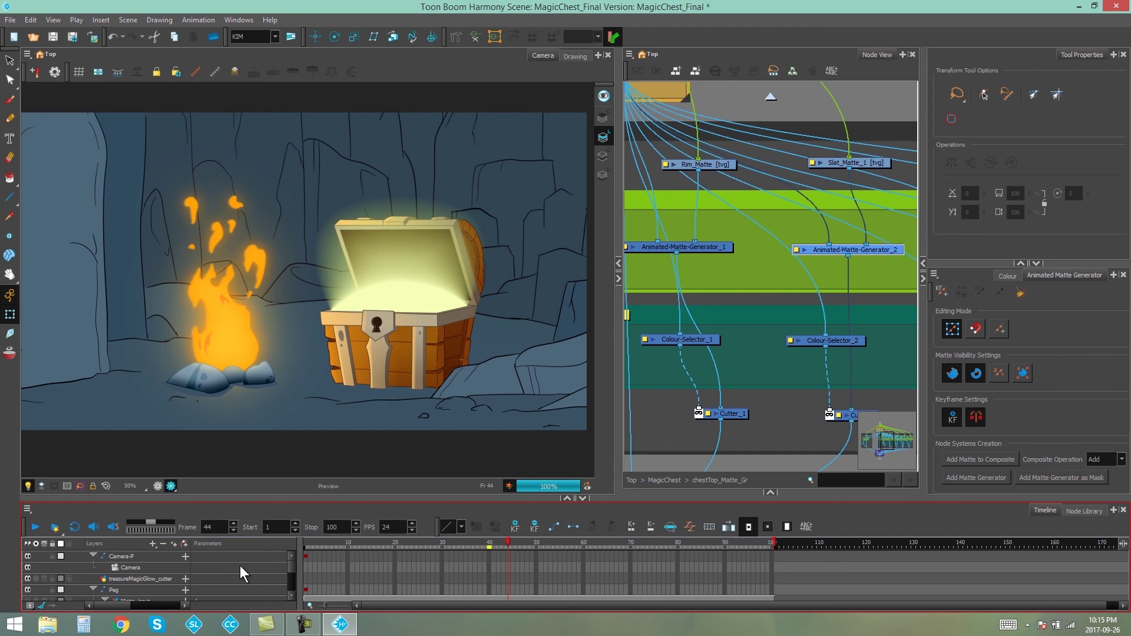
{"action": "key", "text": "o"}
Compare the rendered lid lighting and magic glow at frames 41, 42 and 44
{"action": "left_click", "coordinate": [496, 542]}
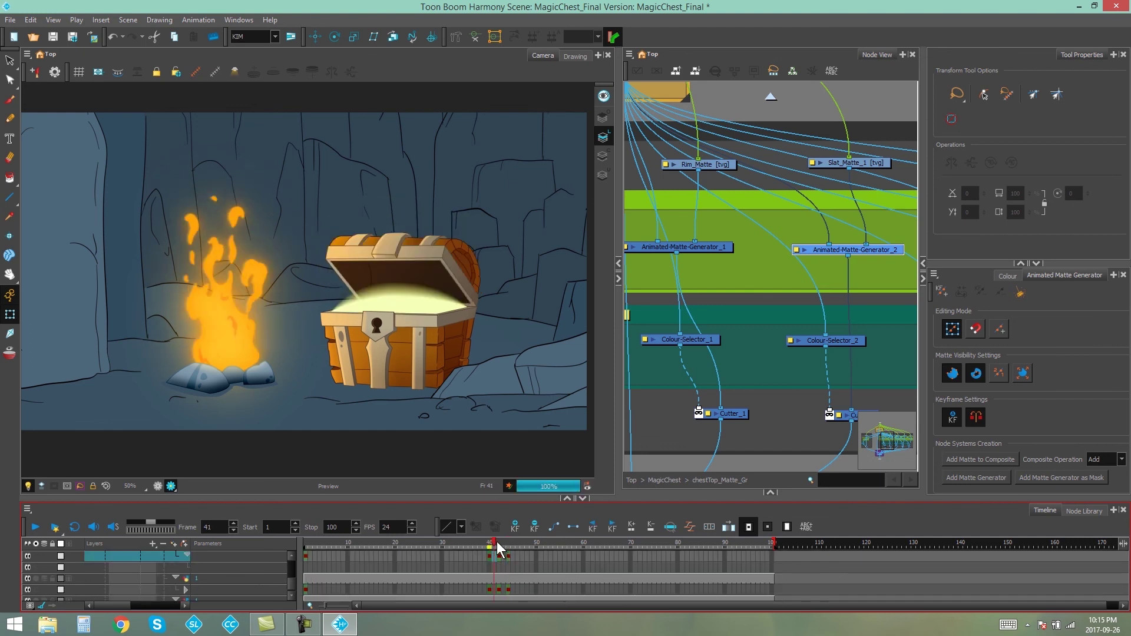
{"action": "left_click", "coordinate": [498, 543]}
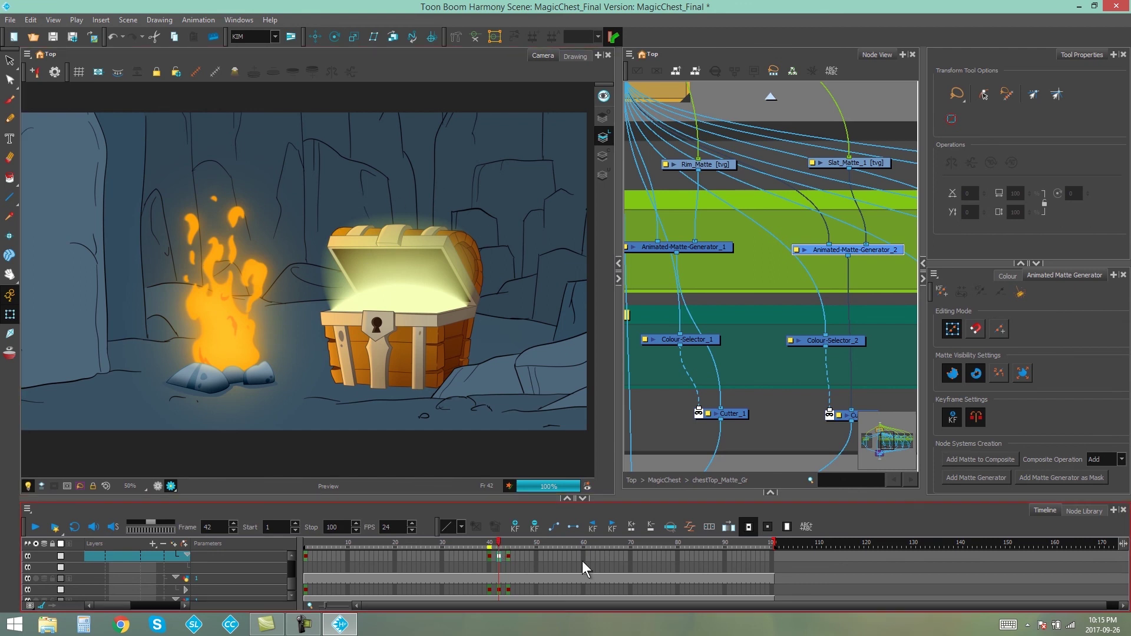
{"action": "left_click", "coordinate": [507, 538]}
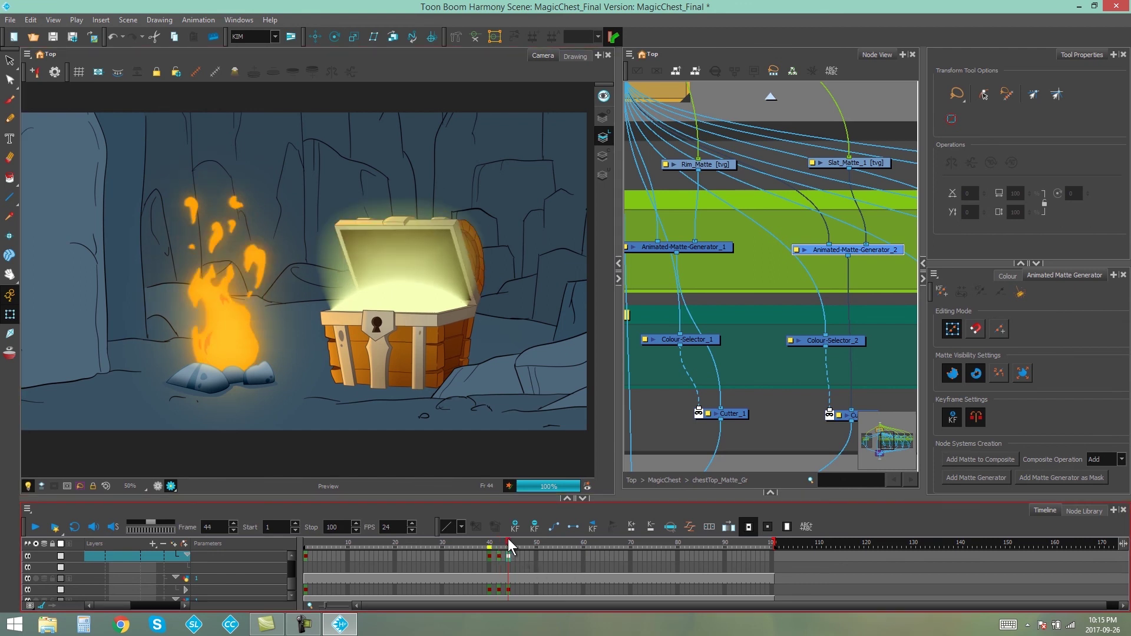
{"action": "left_click", "coordinate": [493, 543]}
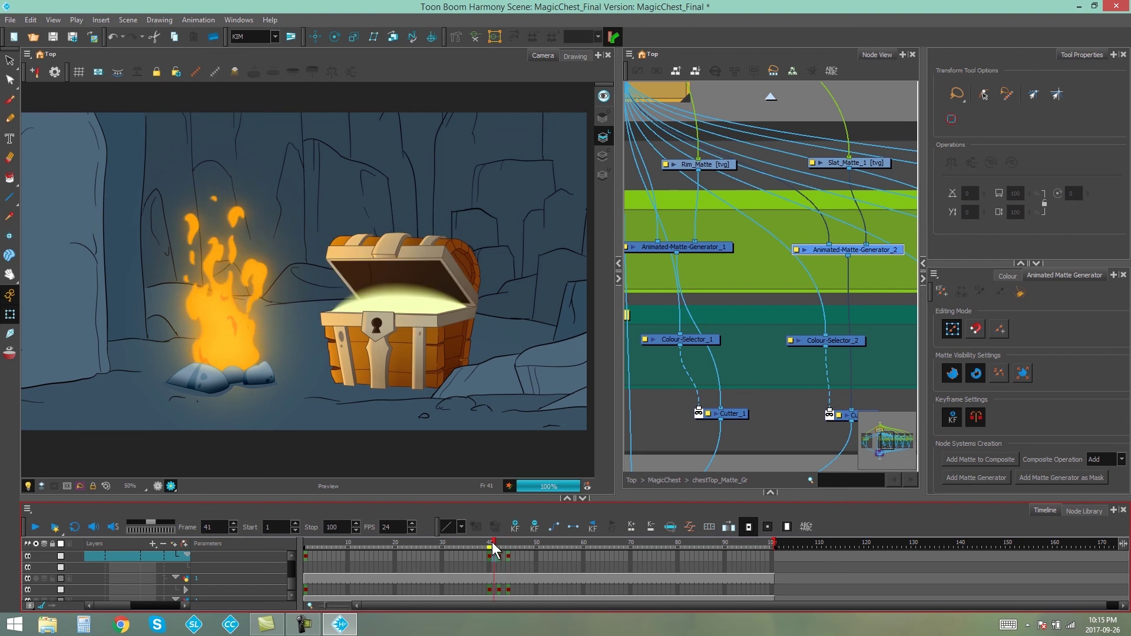